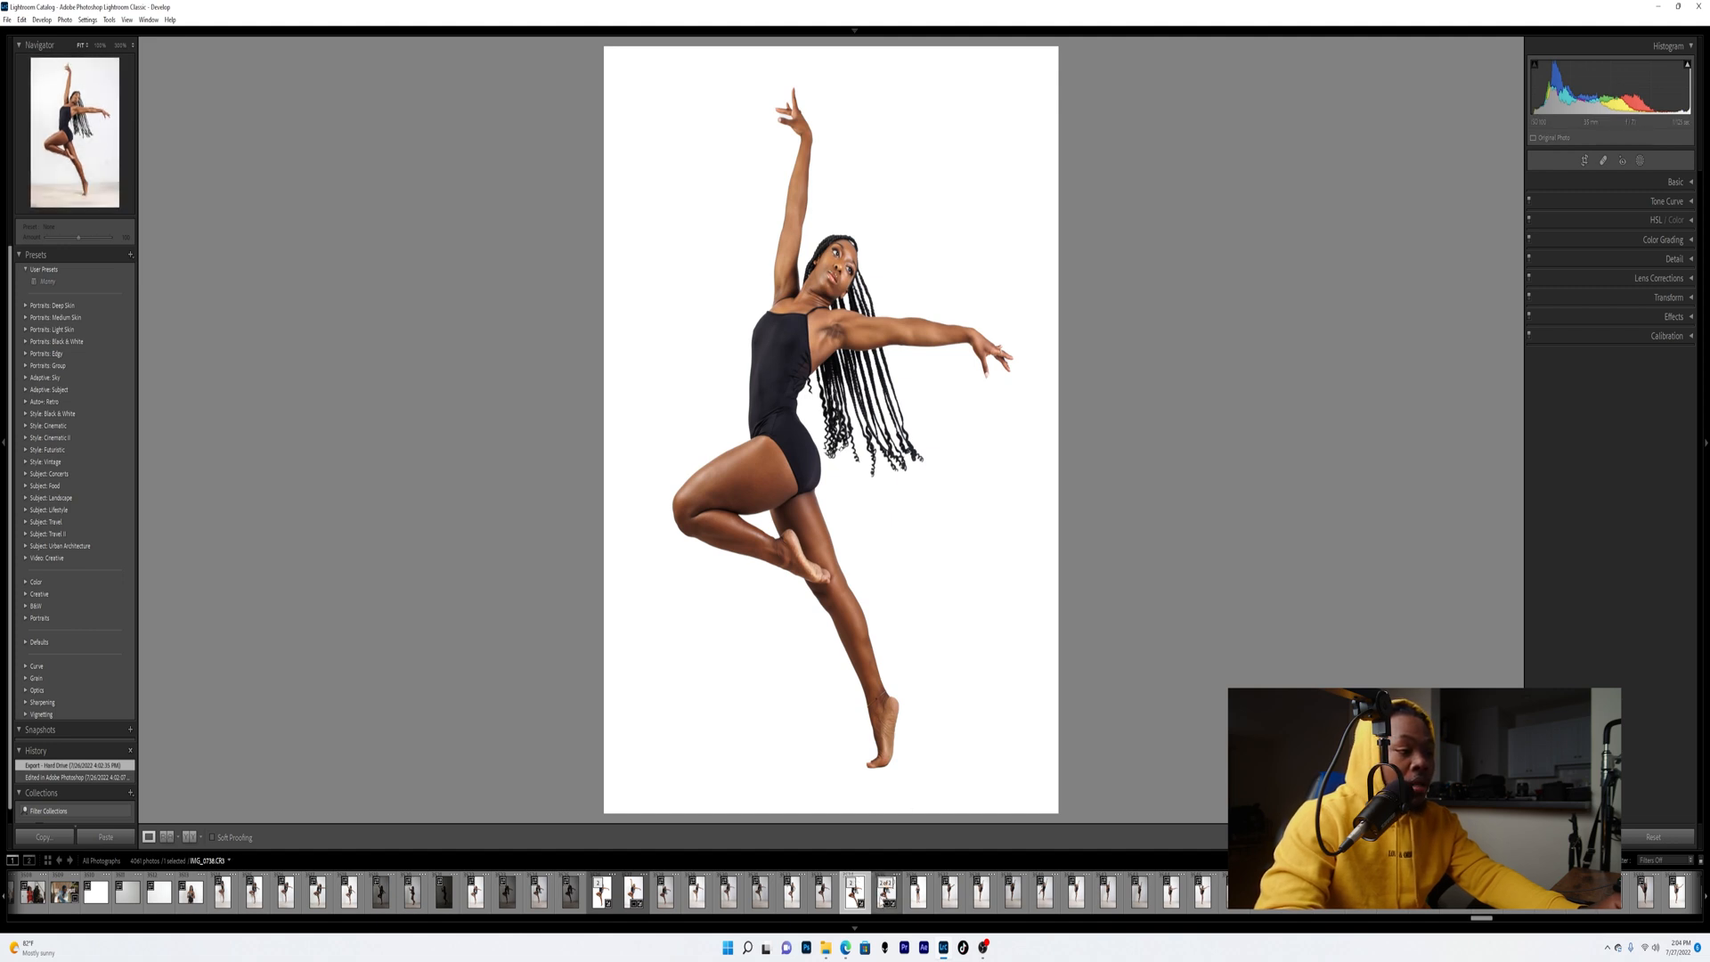
Step: Compare the finished white-background dancer photo with its studio original and browse the unedited shots from the same shoot
{"action": "left_click", "coordinate": [887, 893]}
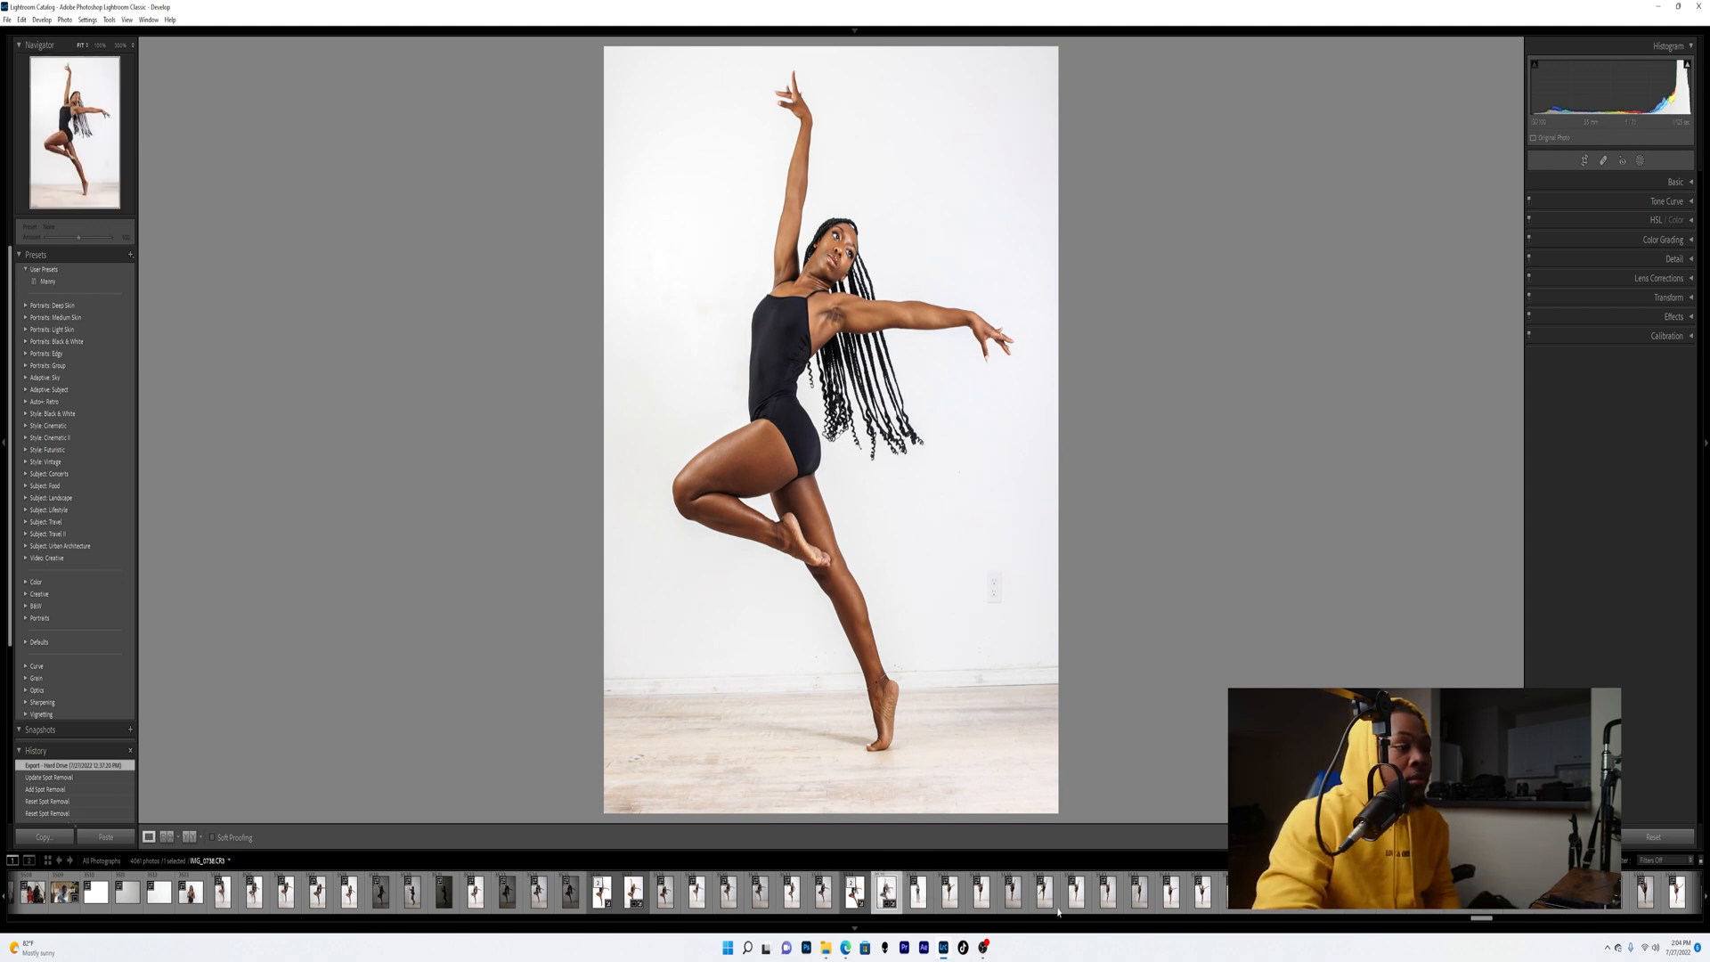
{"action": "left_click", "coordinate": [980, 892]}
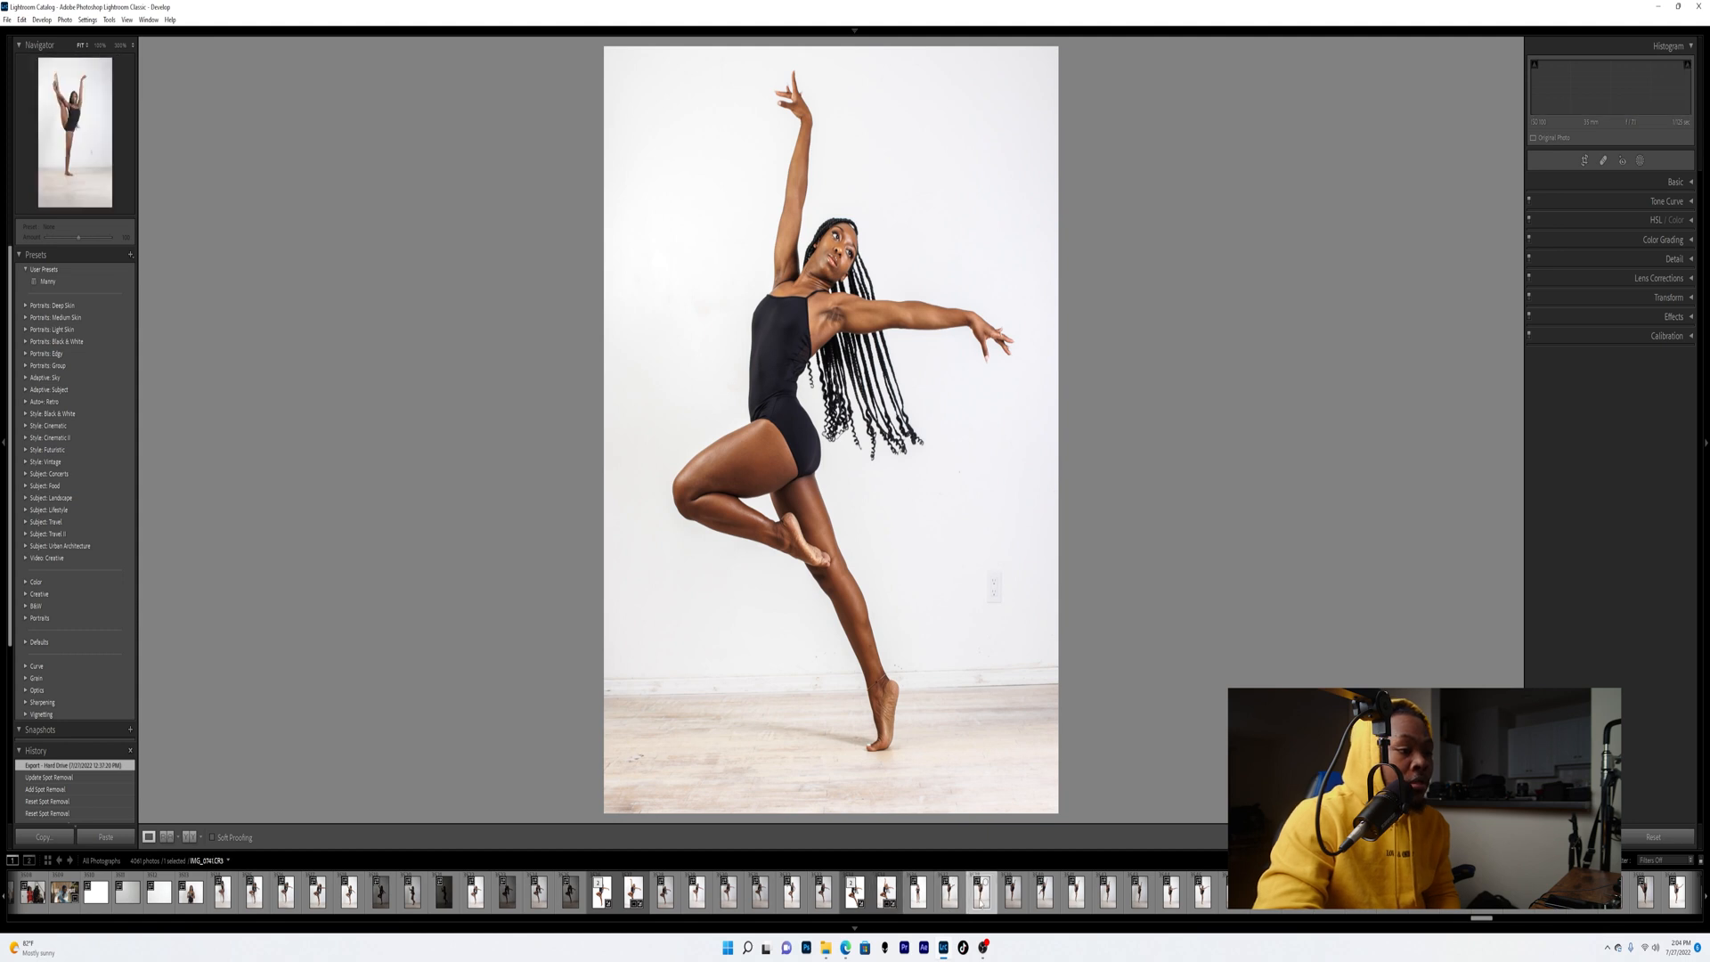
{"action": "left_click", "coordinate": [921, 901]}
{"action": "left_click", "coordinate": [1043, 902]}
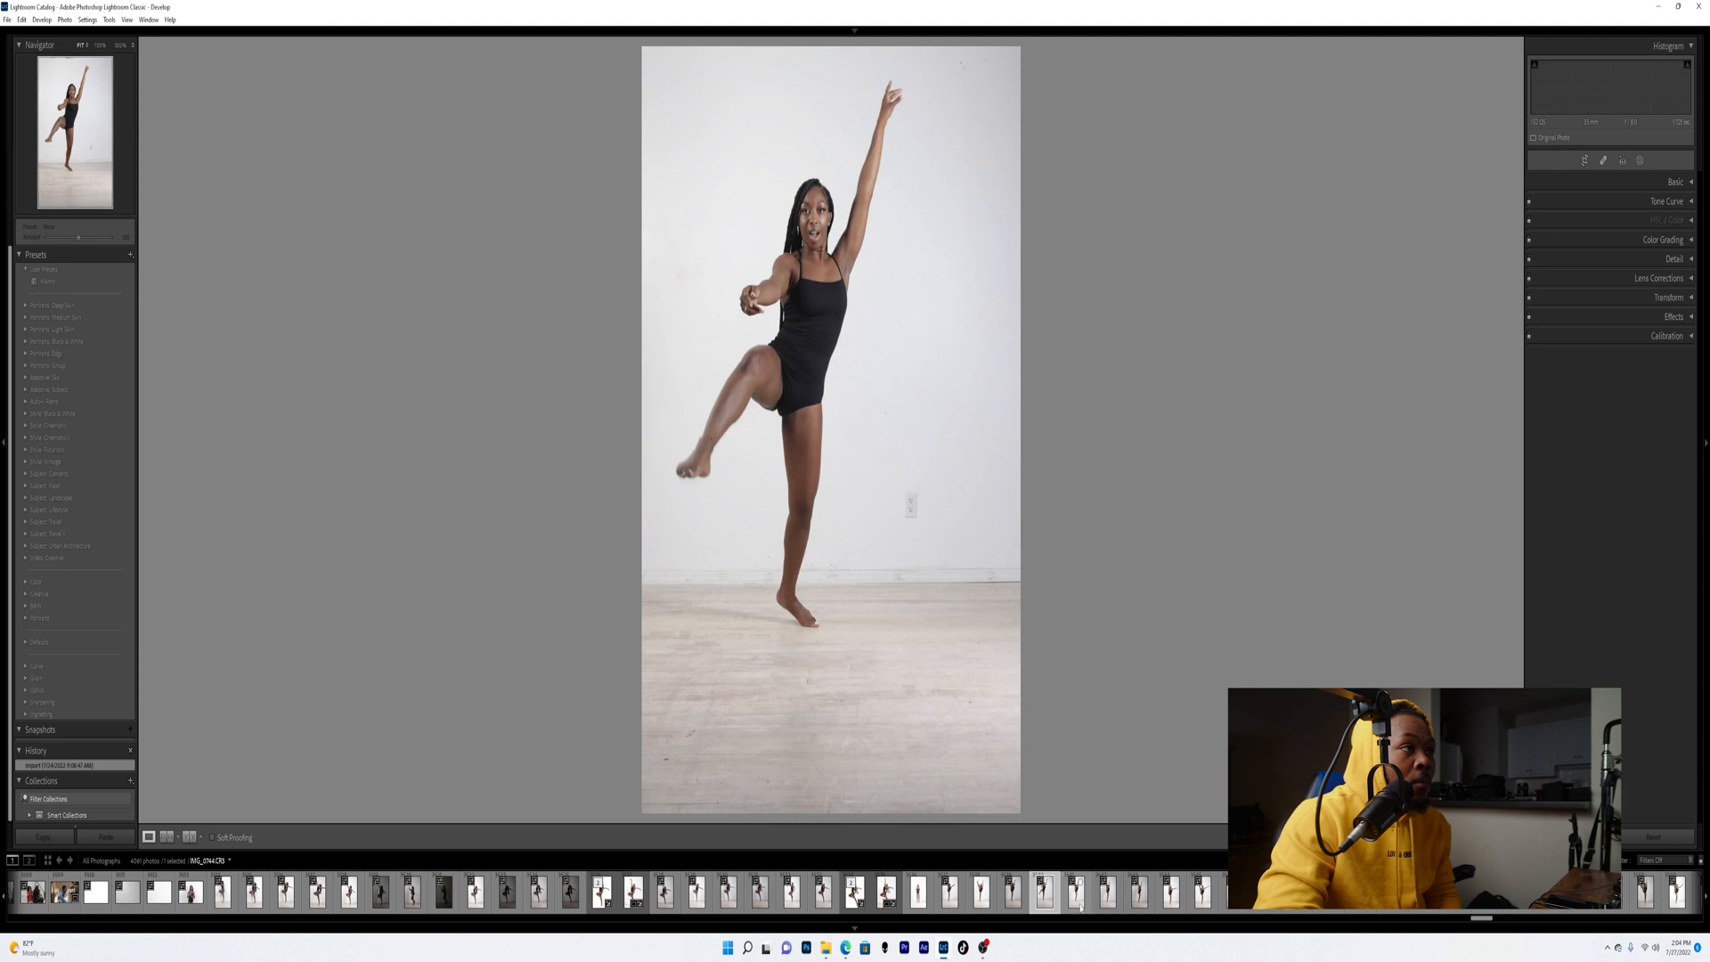
{"action": "left_click", "coordinate": [1199, 901]}
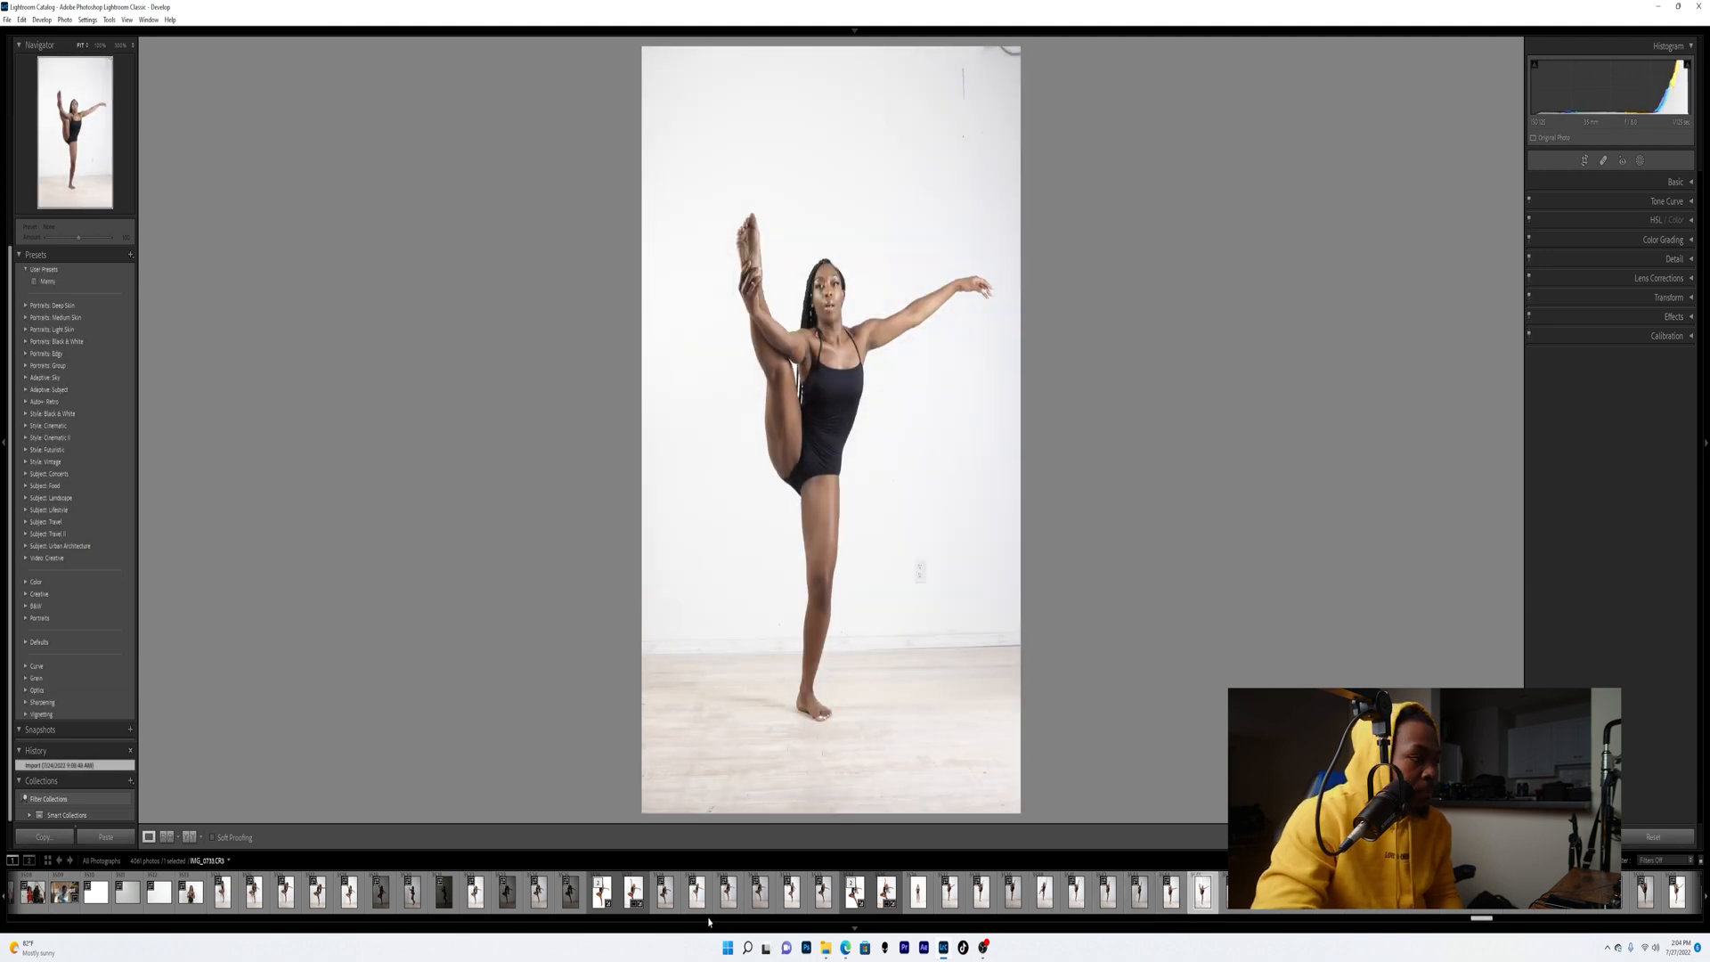
{"action": "left_click", "coordinate": [474, 895]}
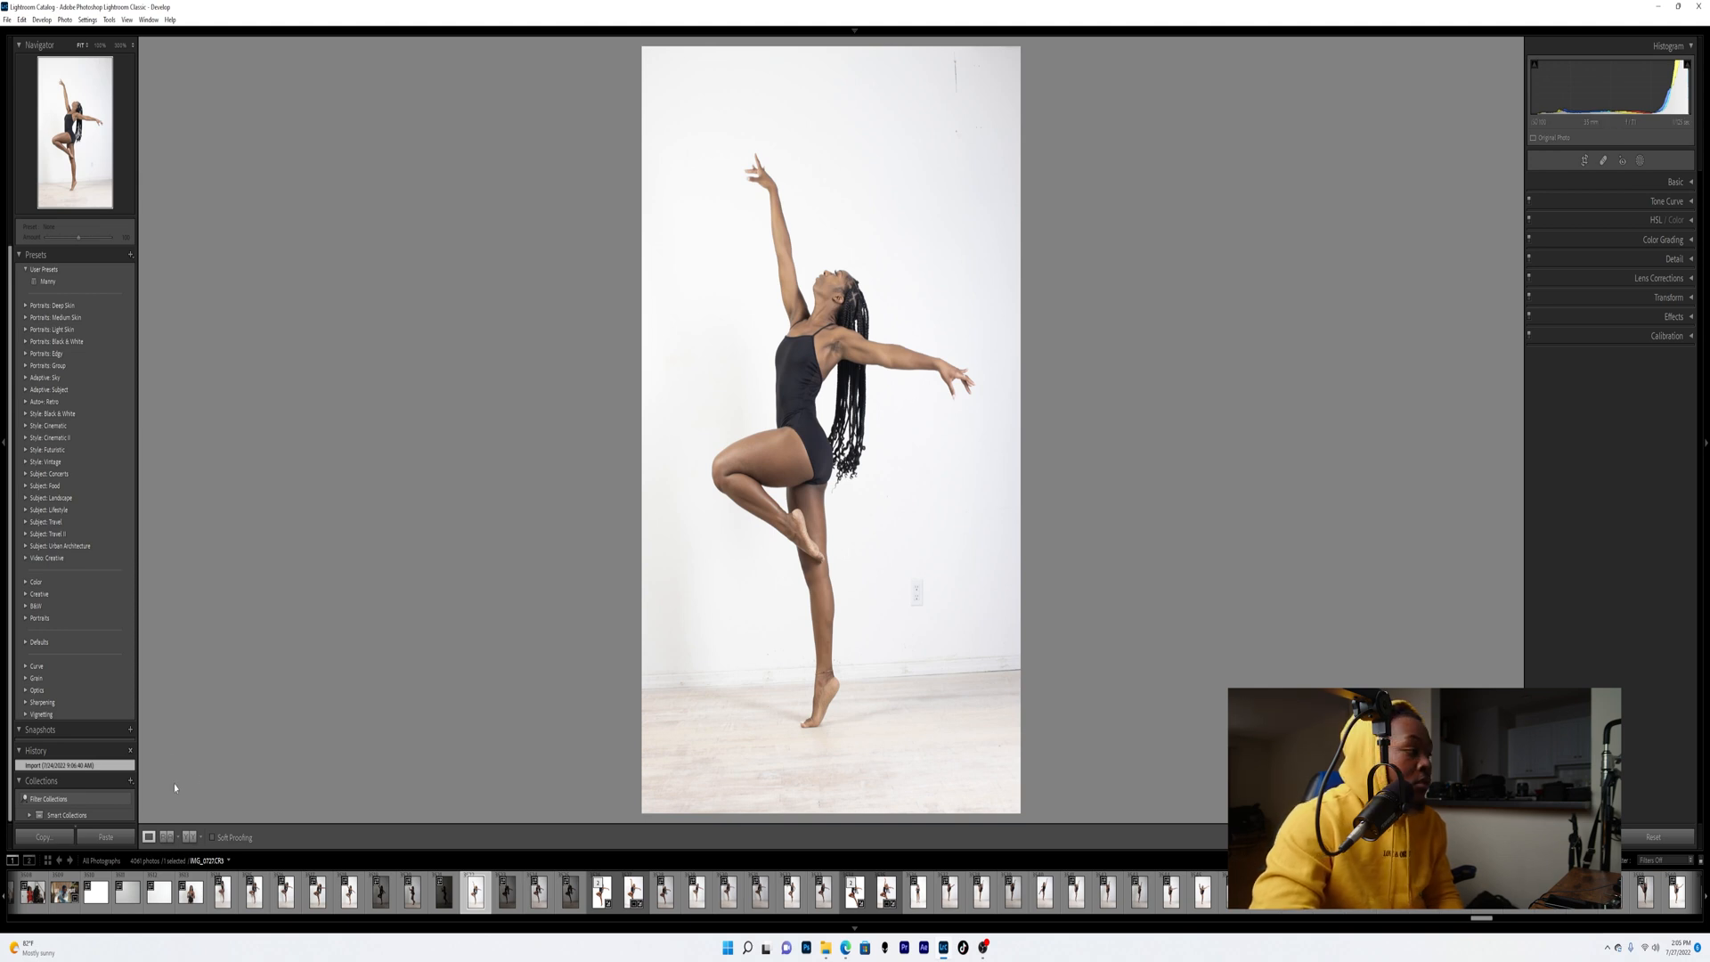
{"action": "left_click", "coordinate": [44, 837]}
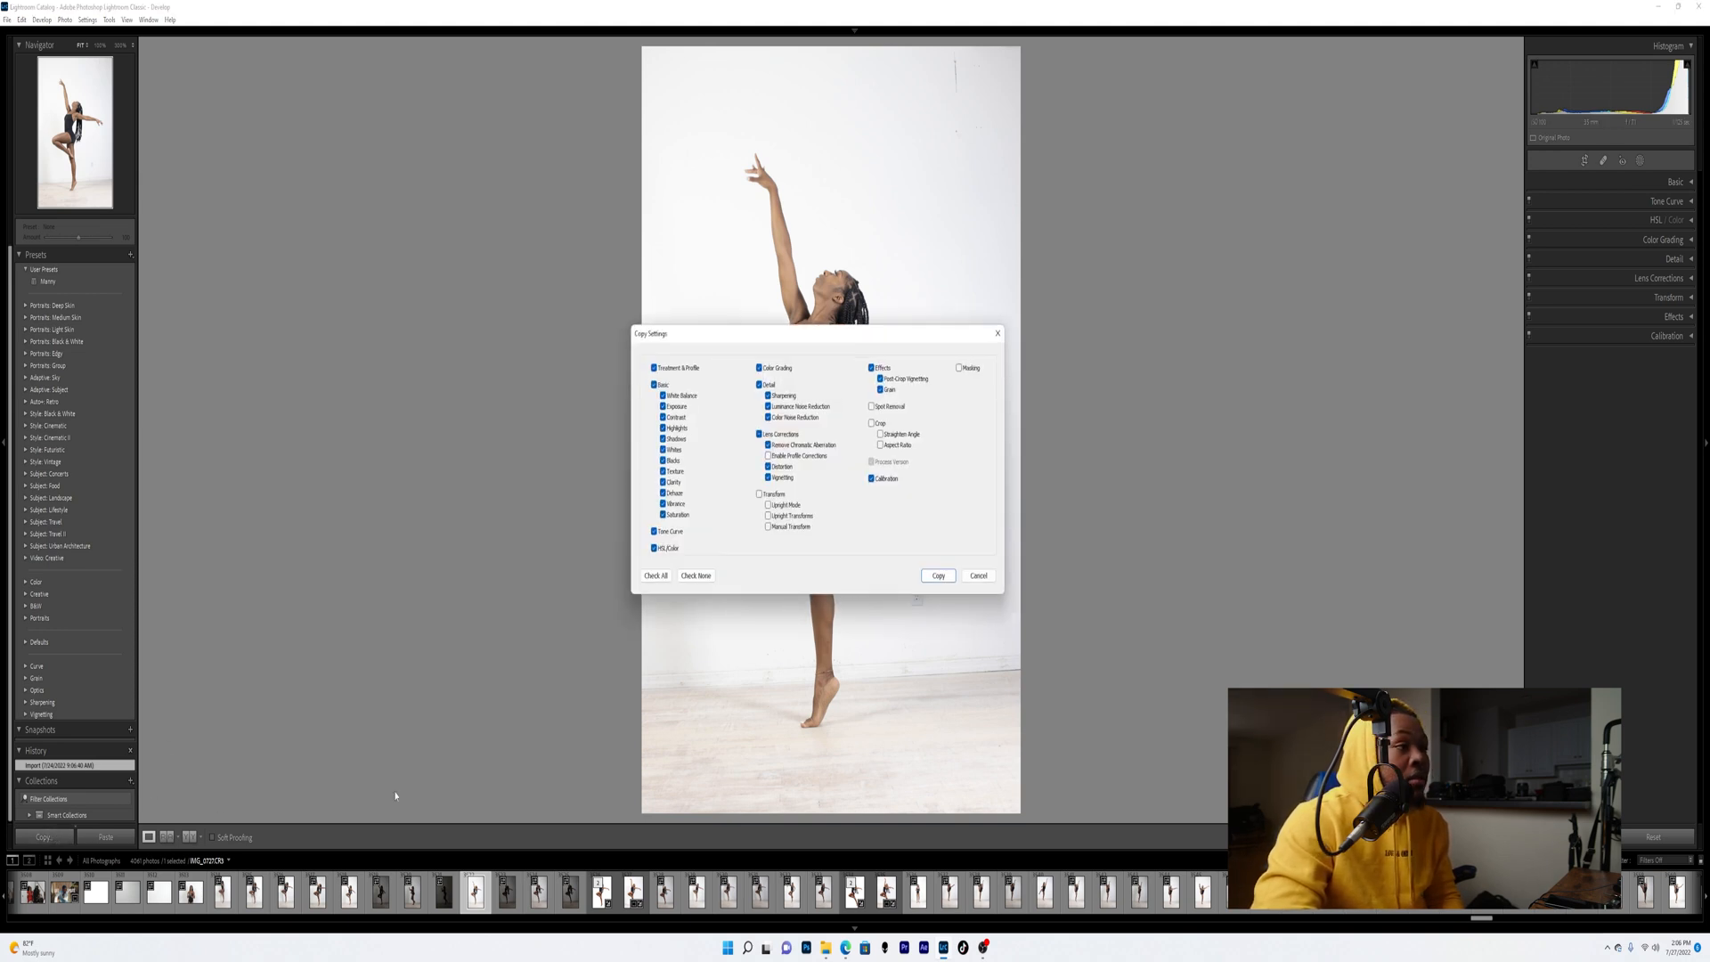
{"action": "left_click", "coordinate": [977, 576]}
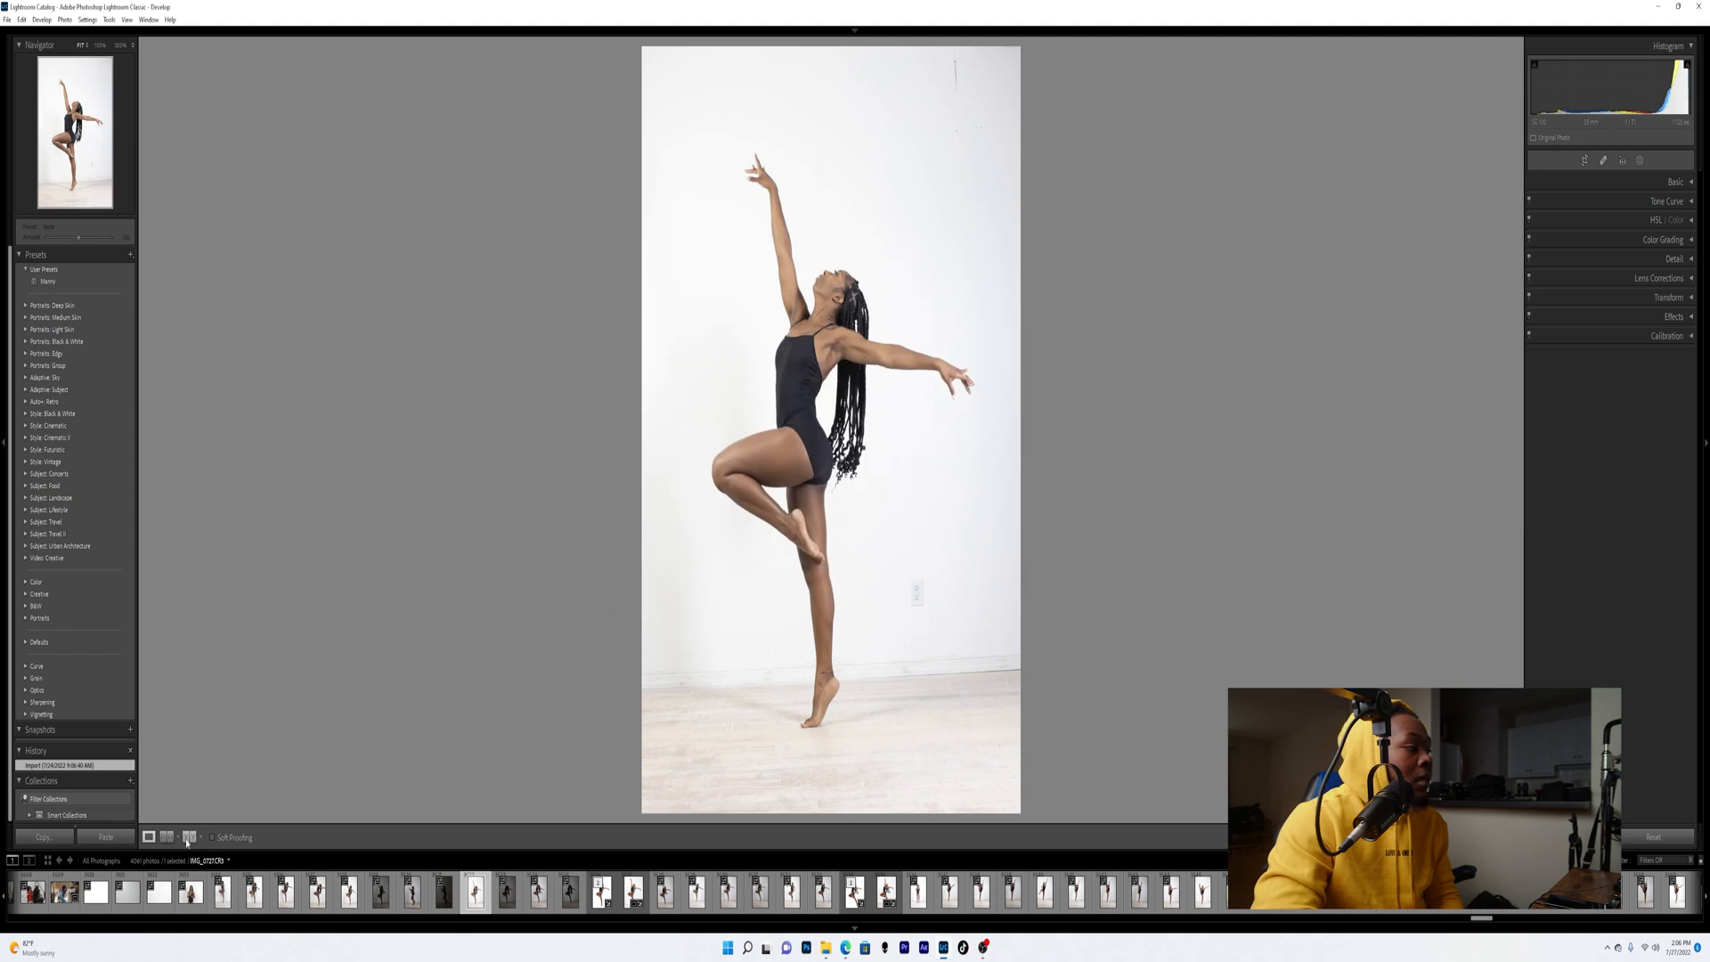
{"action": "left_click", "coordinate": [106, 837]}
{"action": "left_click", "coordinate": [850, 905]}
Step: Copy the edited dancer photo's develop settings, excluding masking, spot removal, crop and transform, and paste them onto the unedited shot with her head tilted back
{"action": "left_click", "coordinate": [634, 891]}
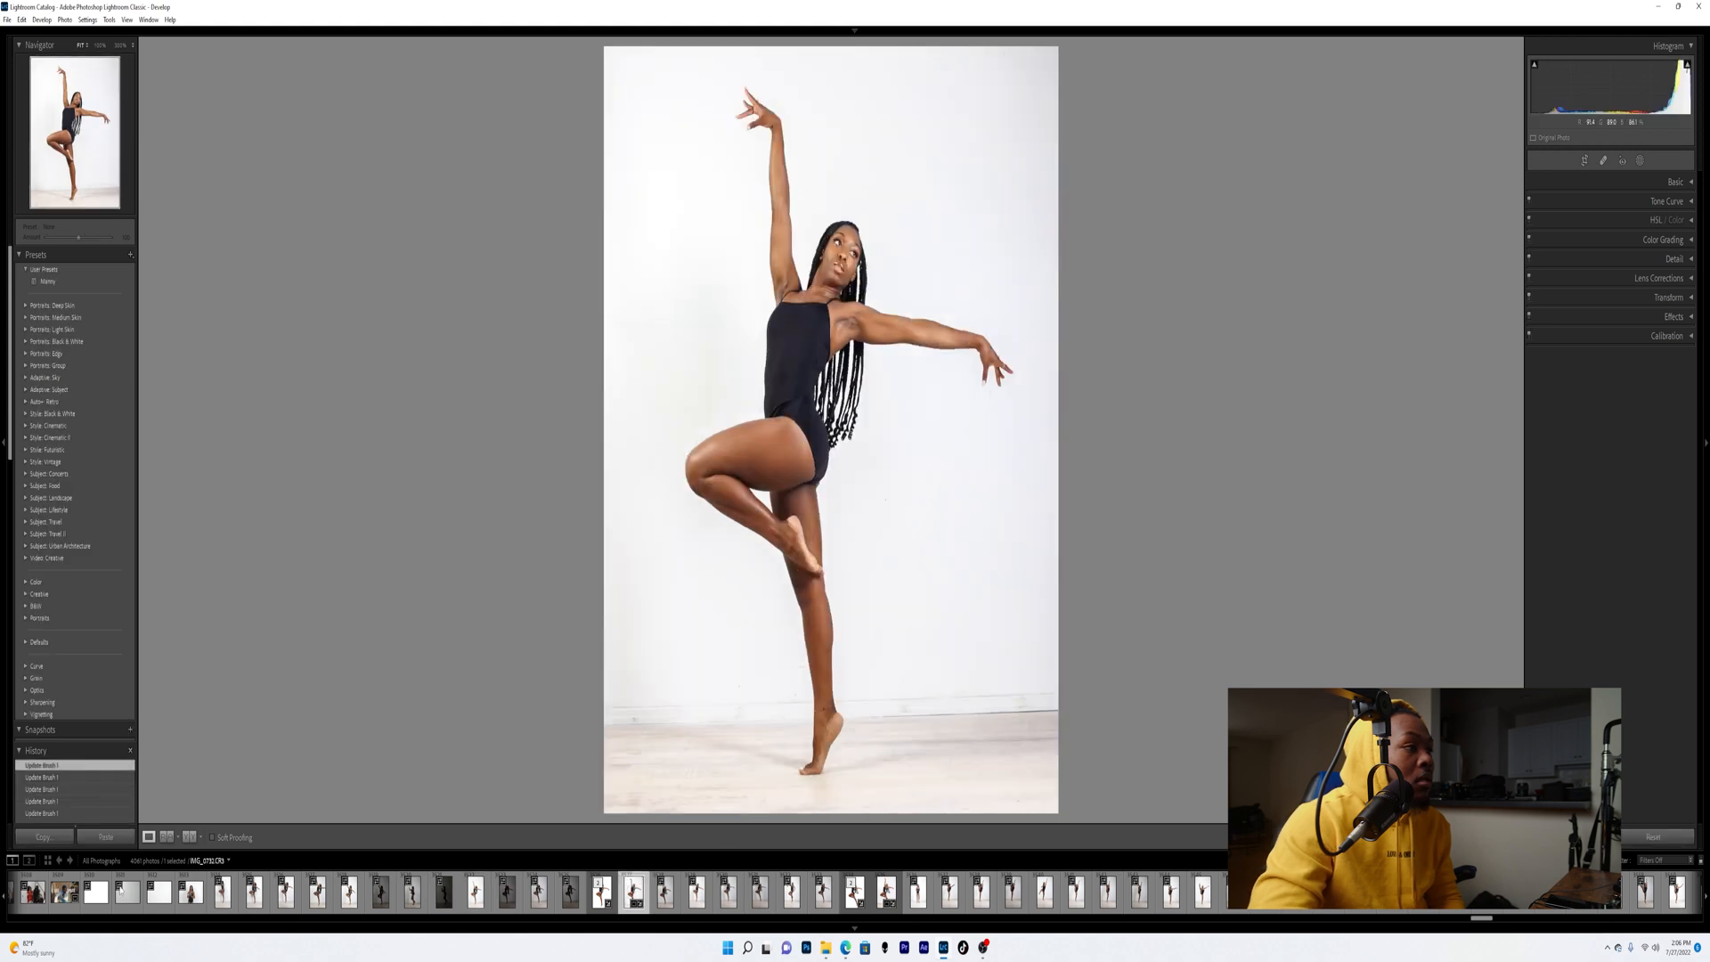
{"action": "left_click", "coordinate": [43, 837]}
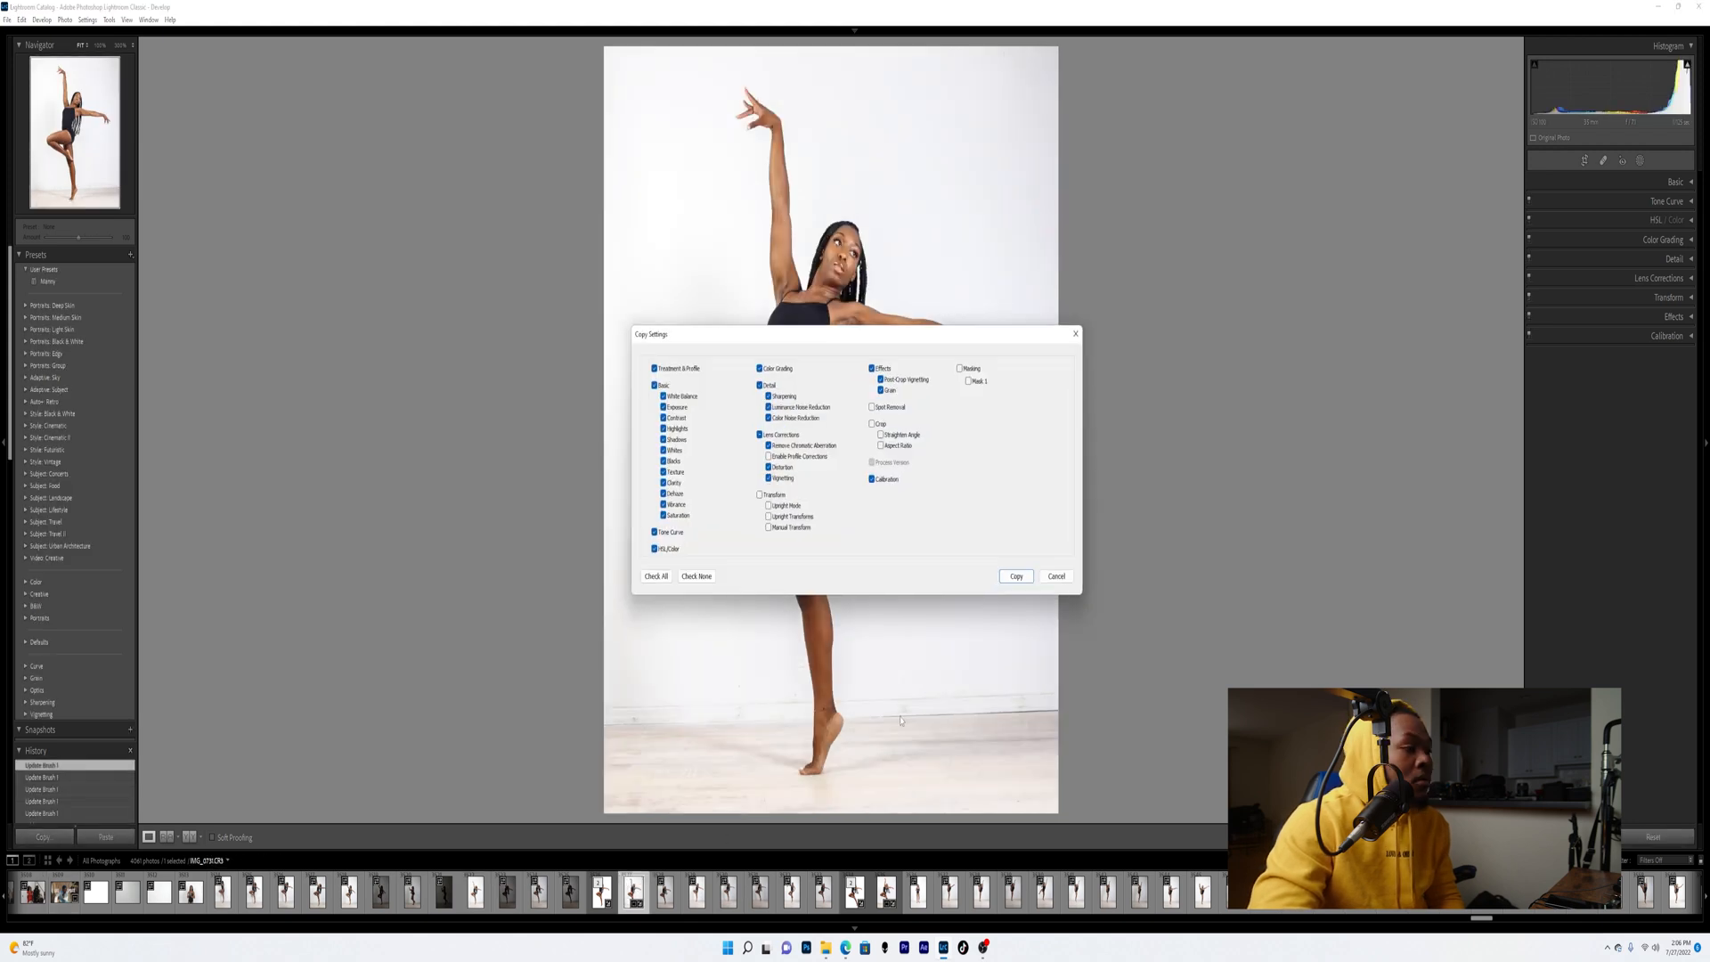
{"action": "key", "text": "Return"}
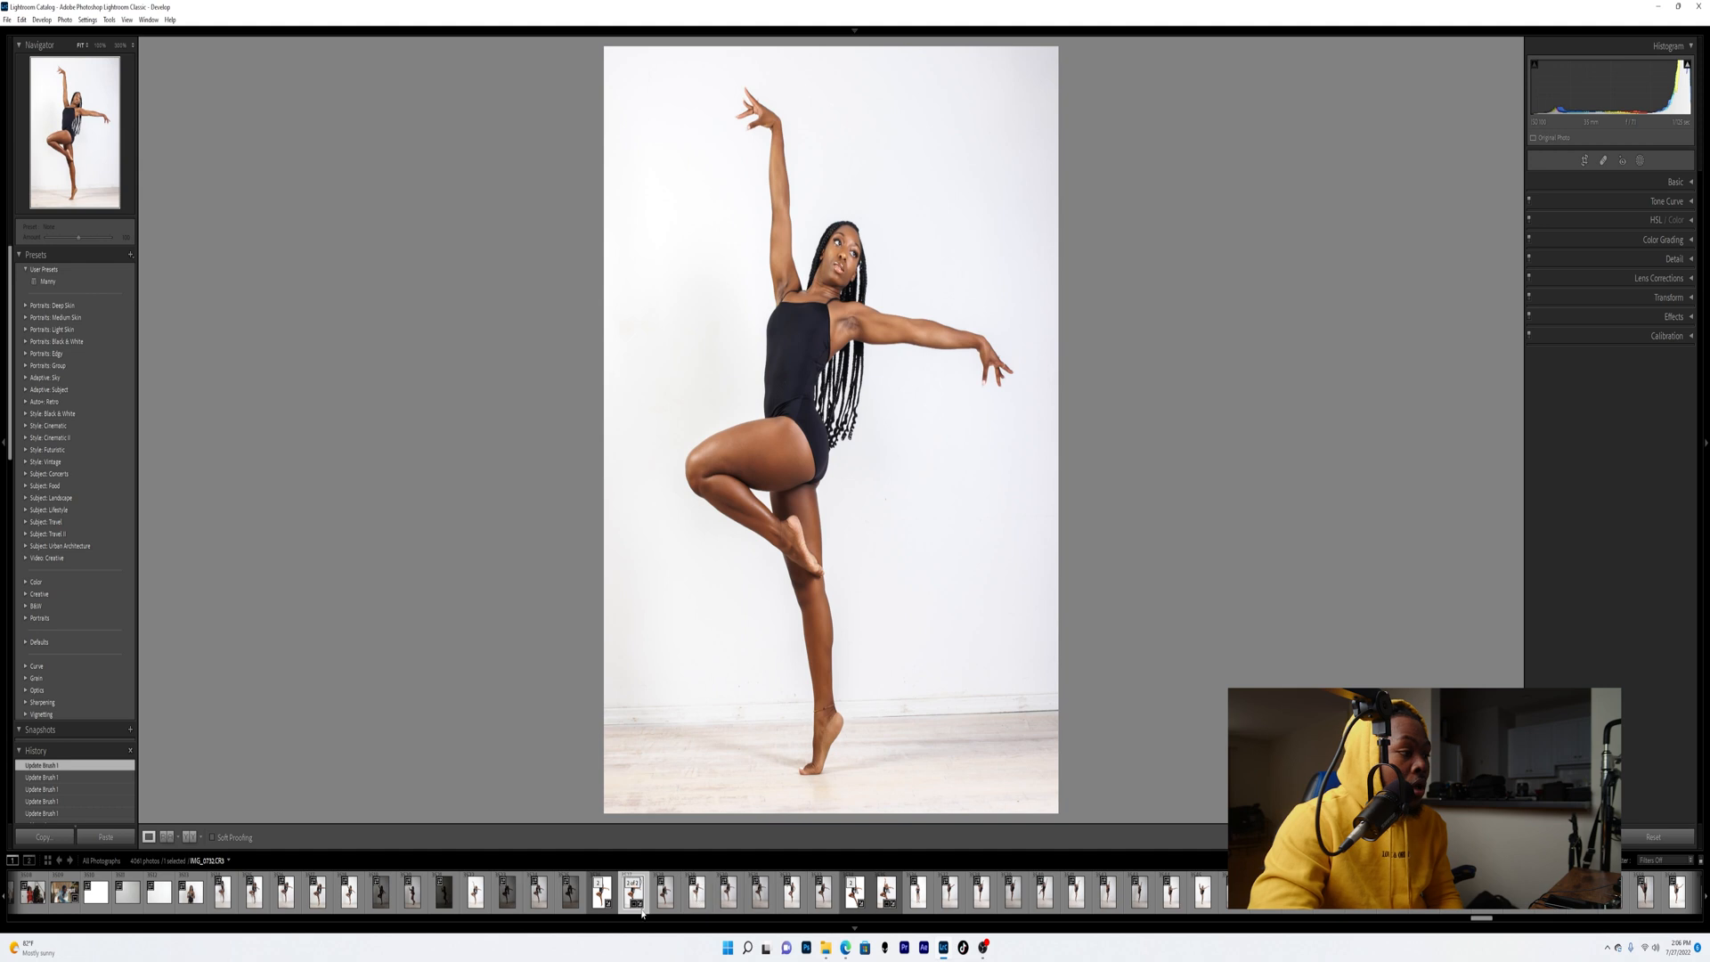
{"action": "left_click", "coordinate": [475, 891]}
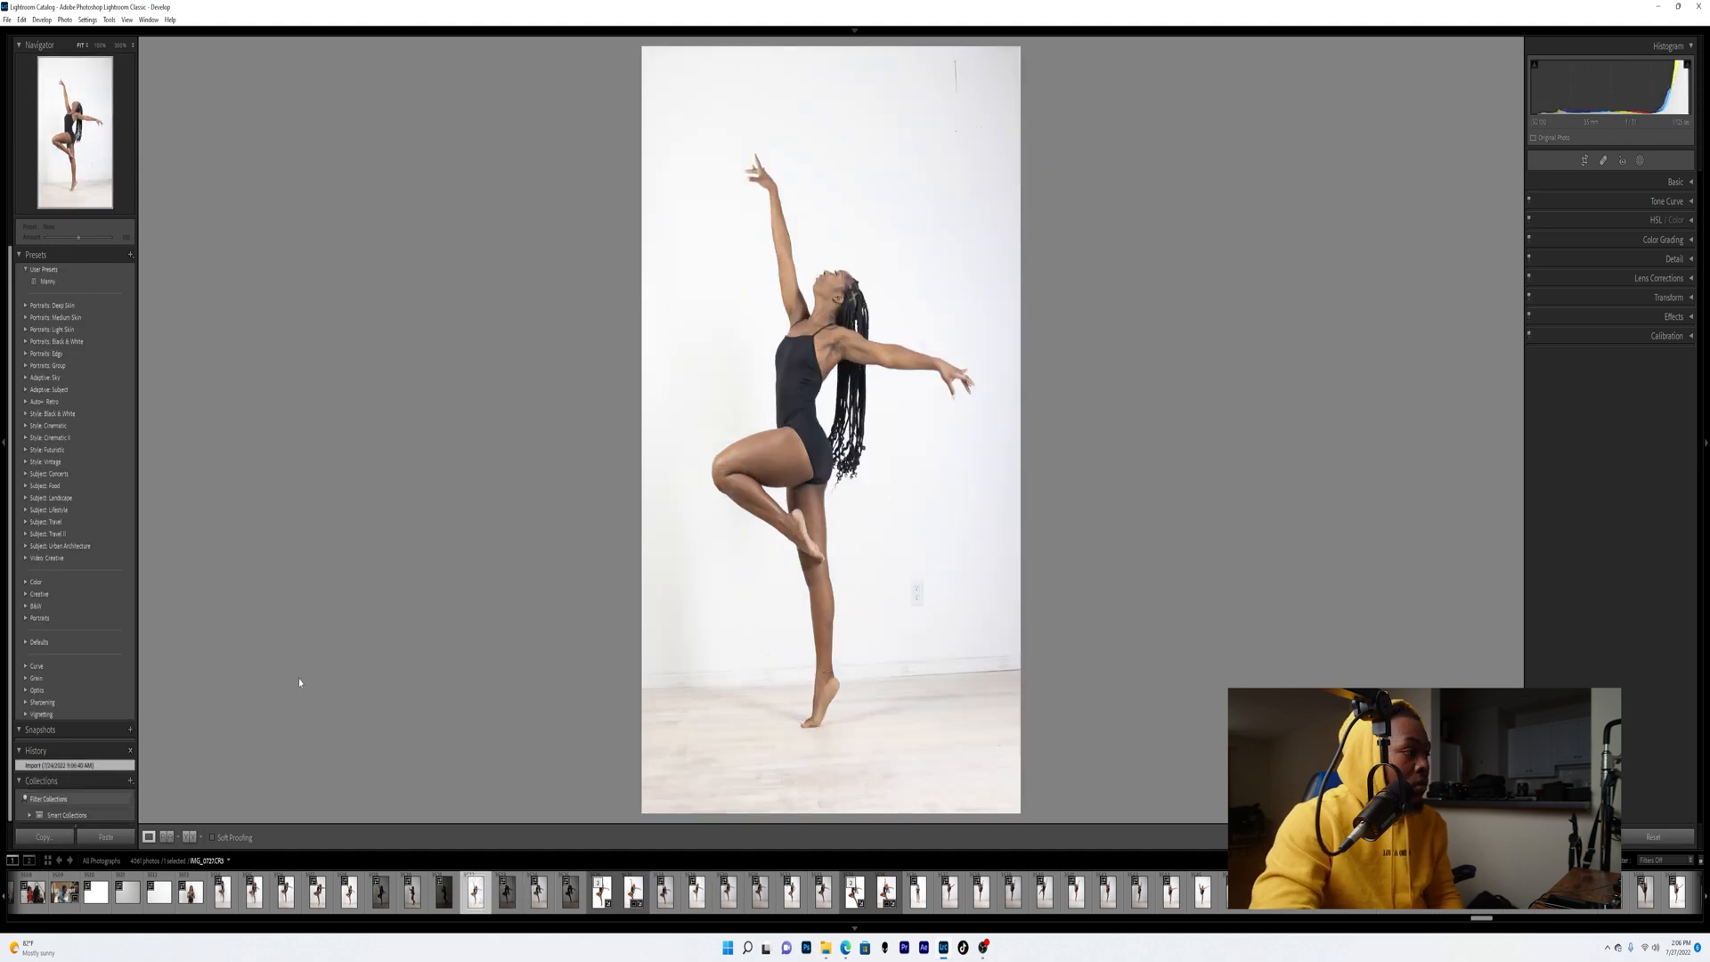
{"action": "left_click", "coordinate": [105, 837]}
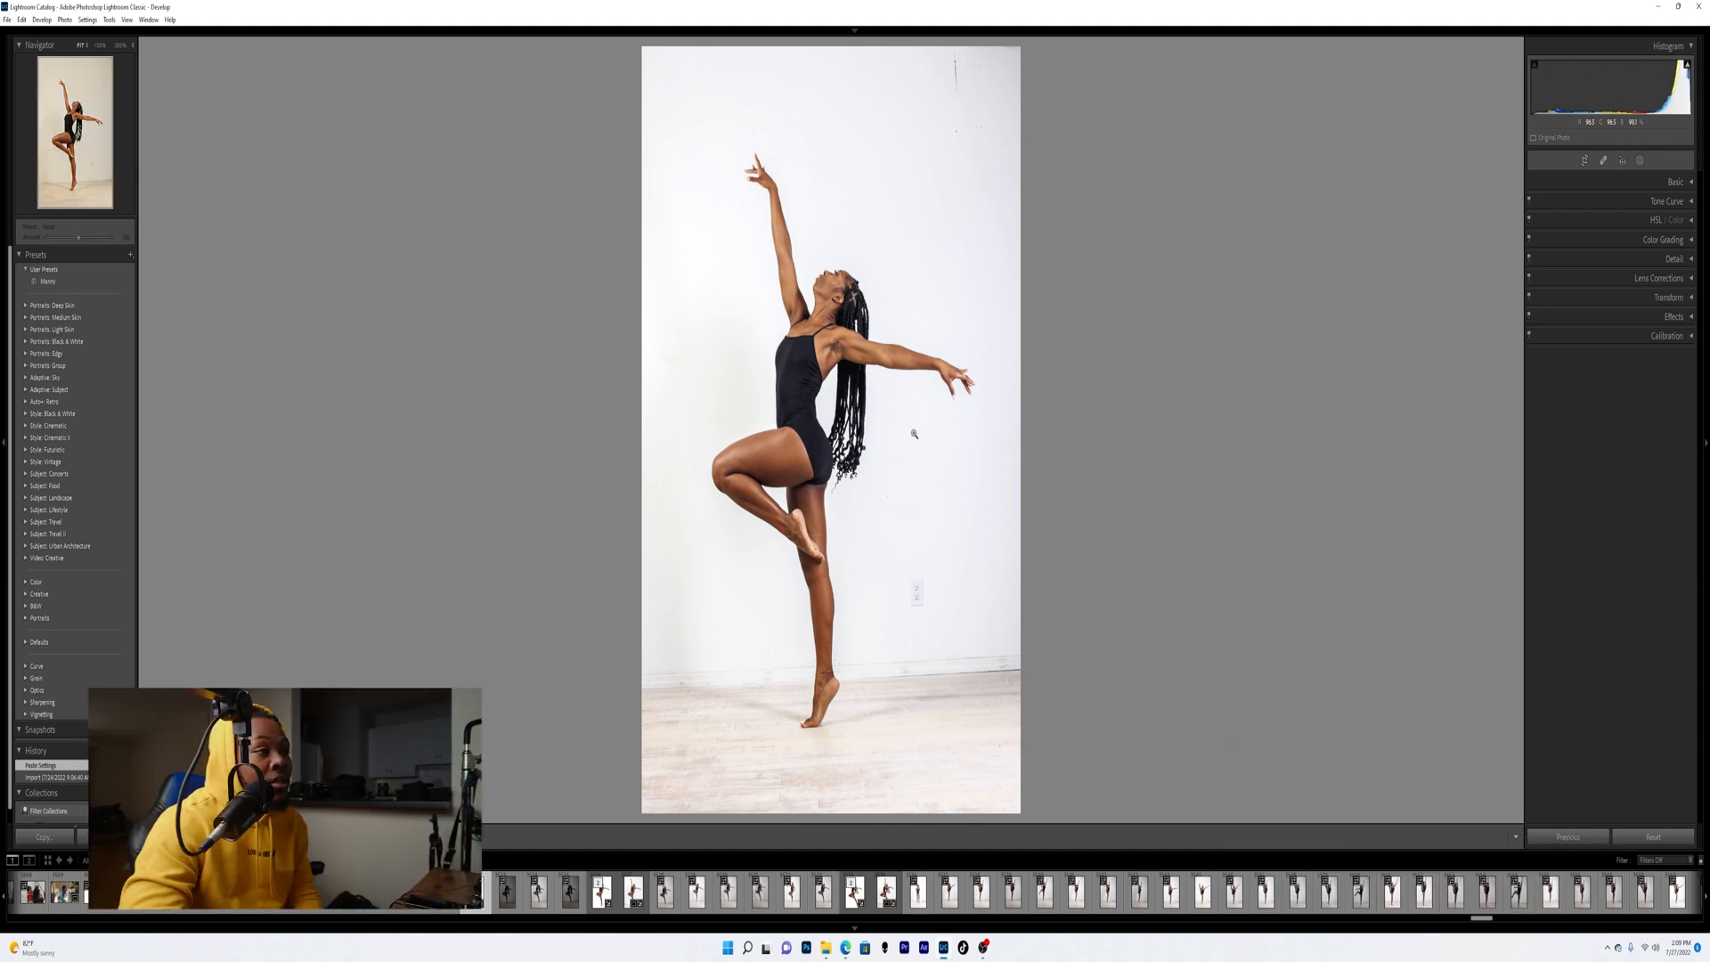
Step: Open the adjusted dancer photo for editing in Adobe Photoshop 2022
{"action": "right_click", "coordinate": [914, 434]}
{"action": "mouse_move", "coordinate": [960, 545]}
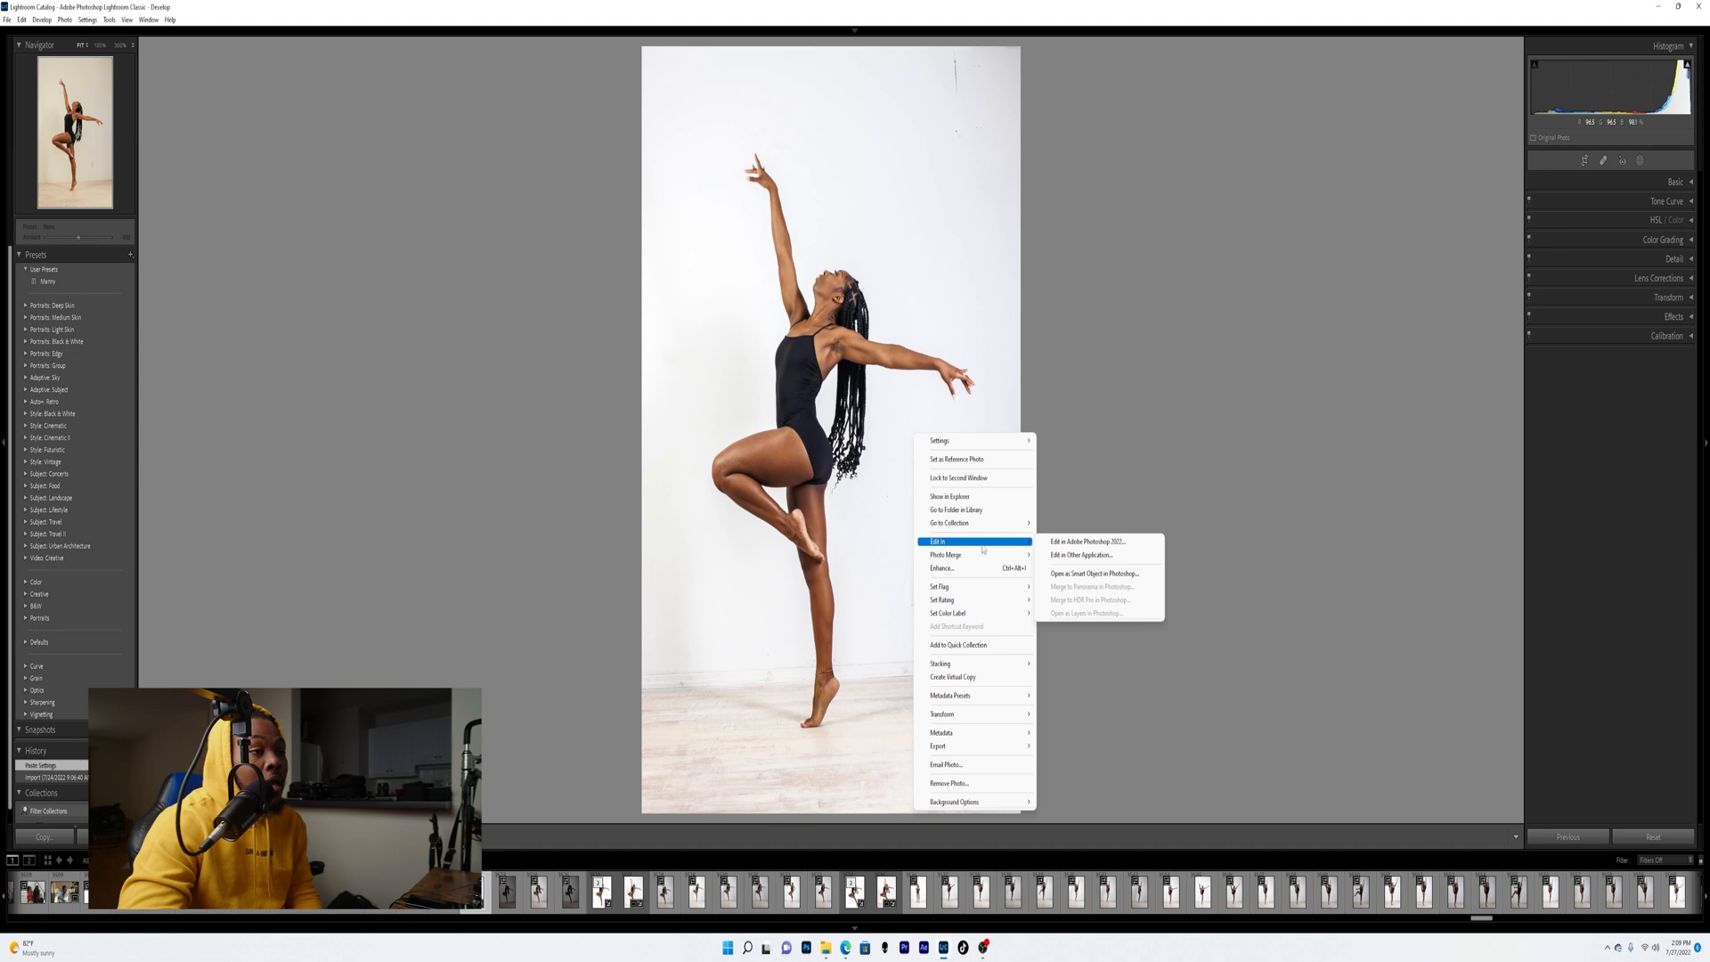
{"action": "left_click", "coordinate": [1100, 546]}
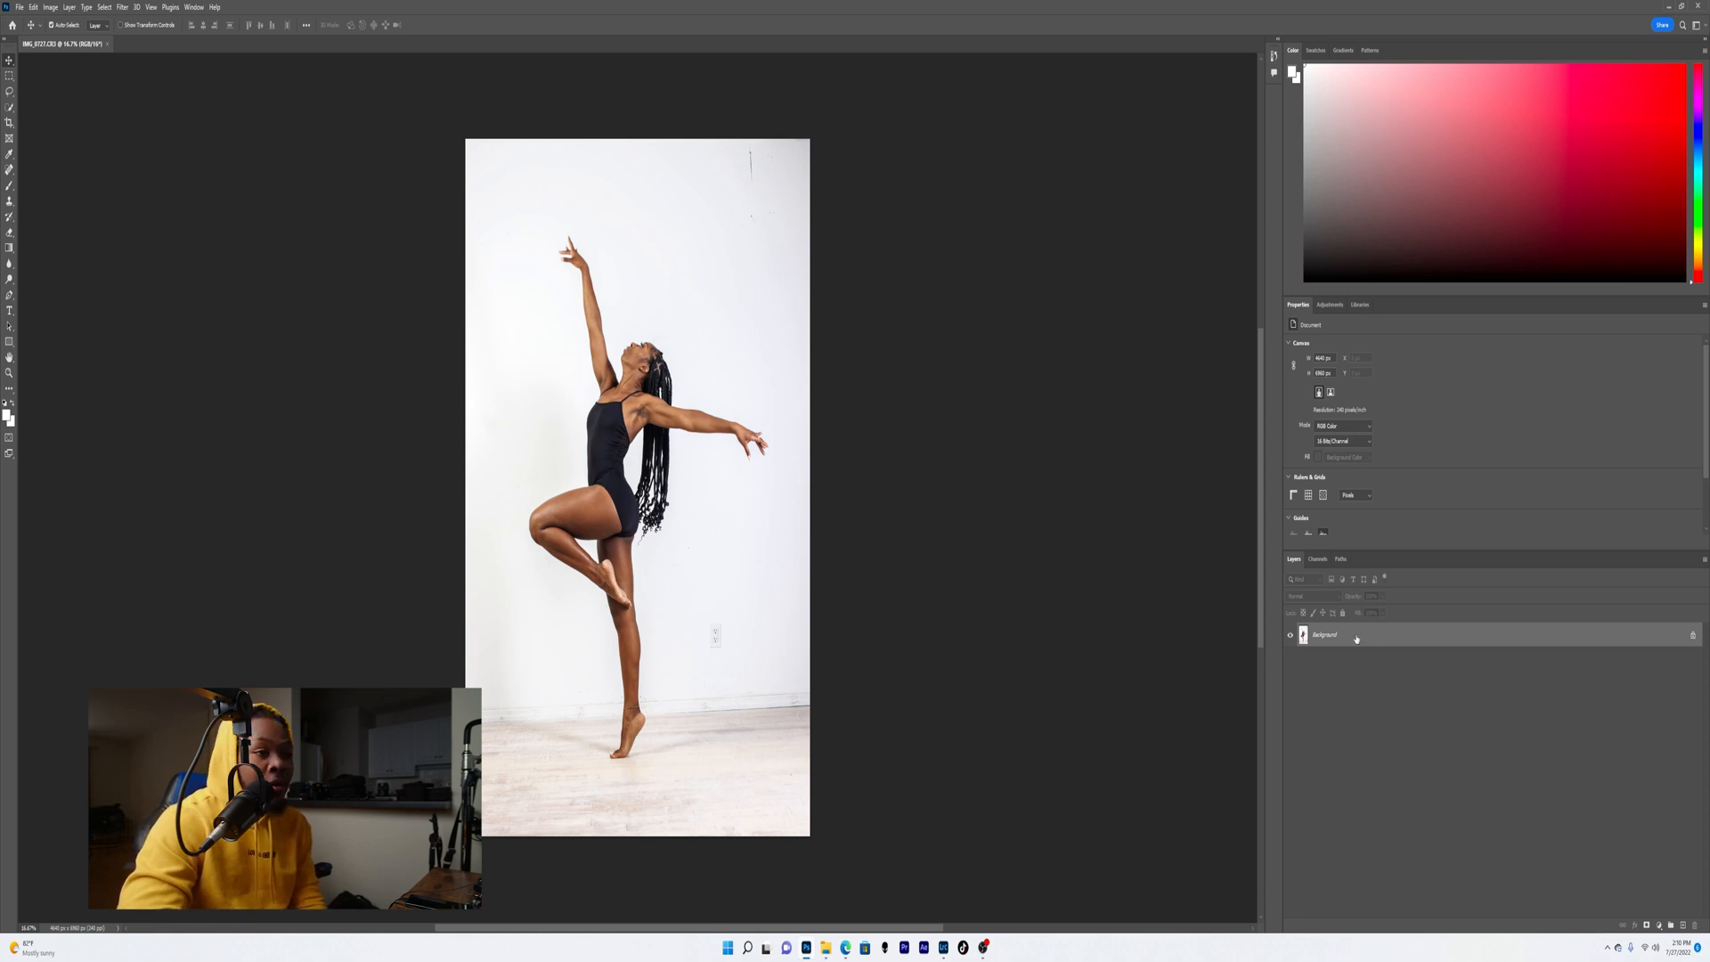
Step: Duplicate the Background layer, keeping the name Background copy
{"action": "left_click_drag", "start_coordinate": [1389, 645], "coordinate": [1649, 927]}
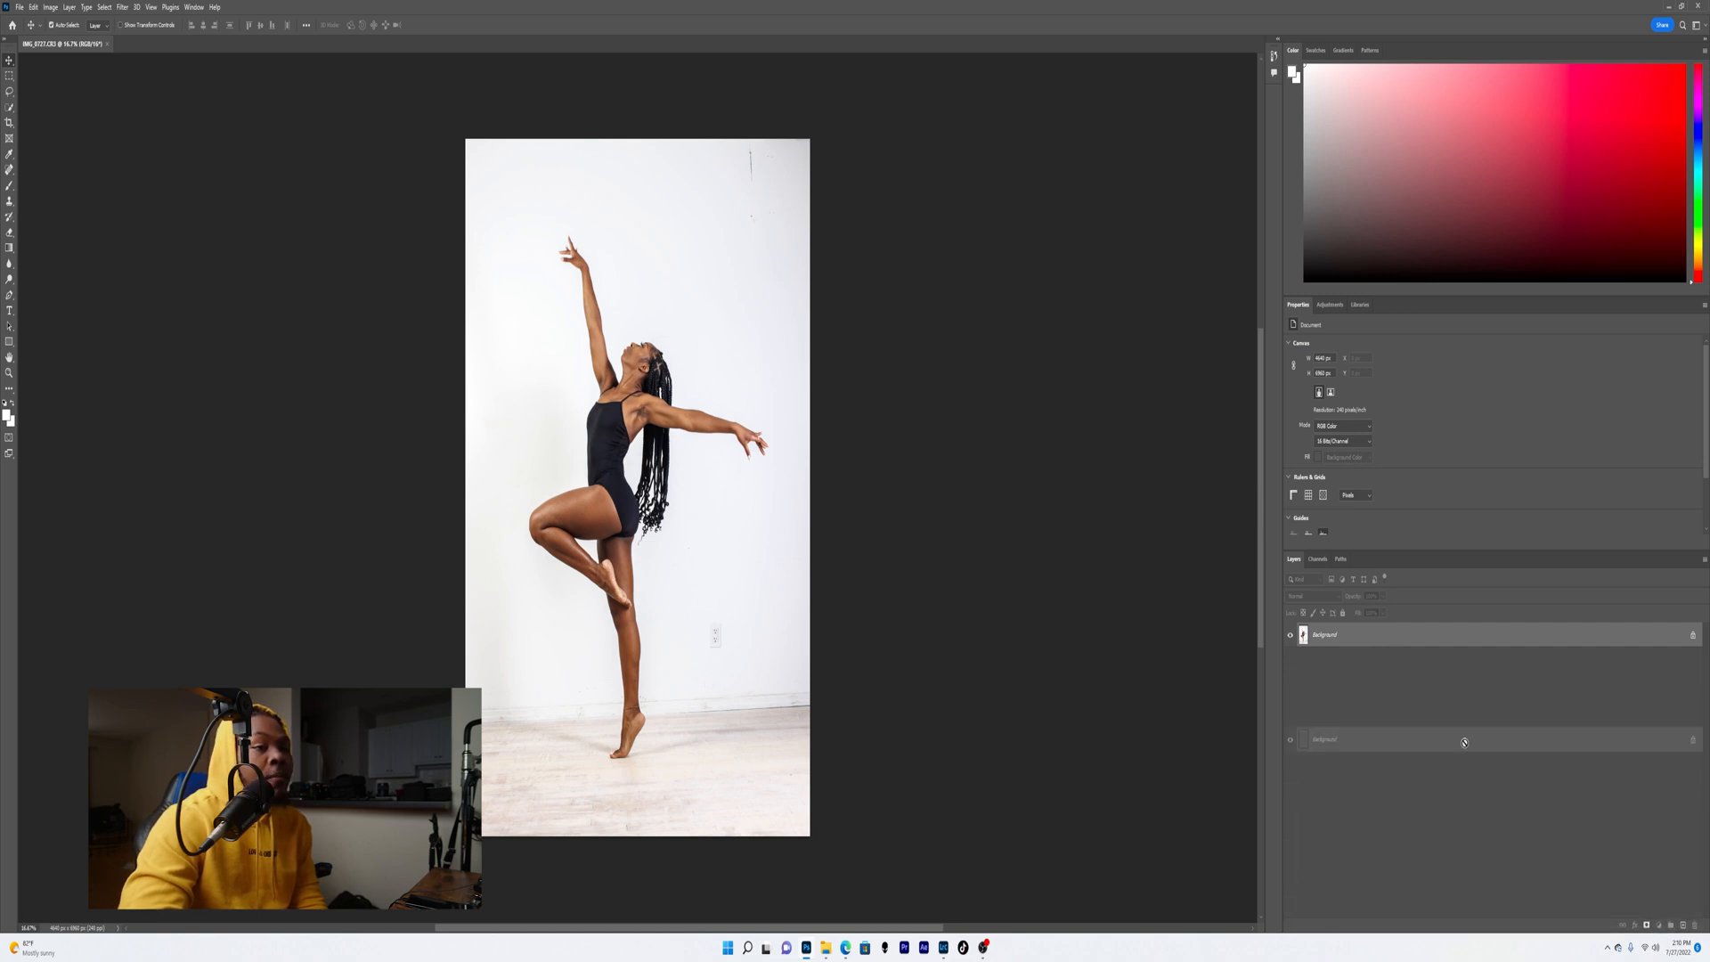
{"action": "right_click", "coordinate": [1373, 640]}
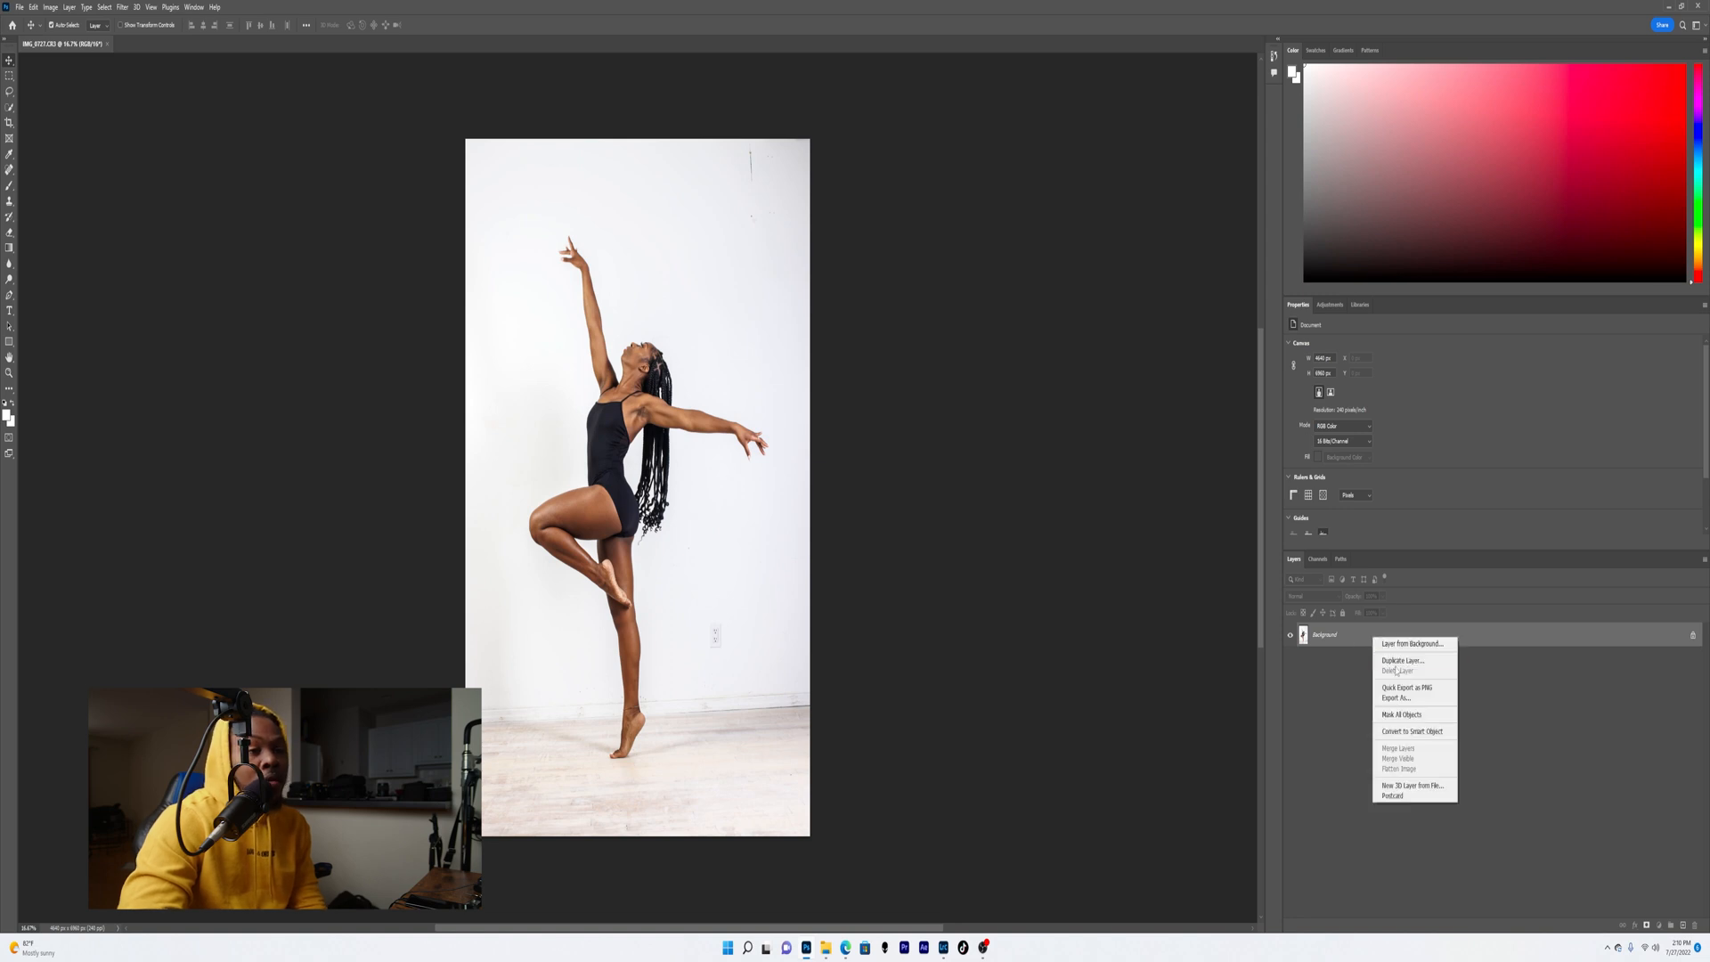
{"action": "left_click", "coordinate": [1403, 661]}
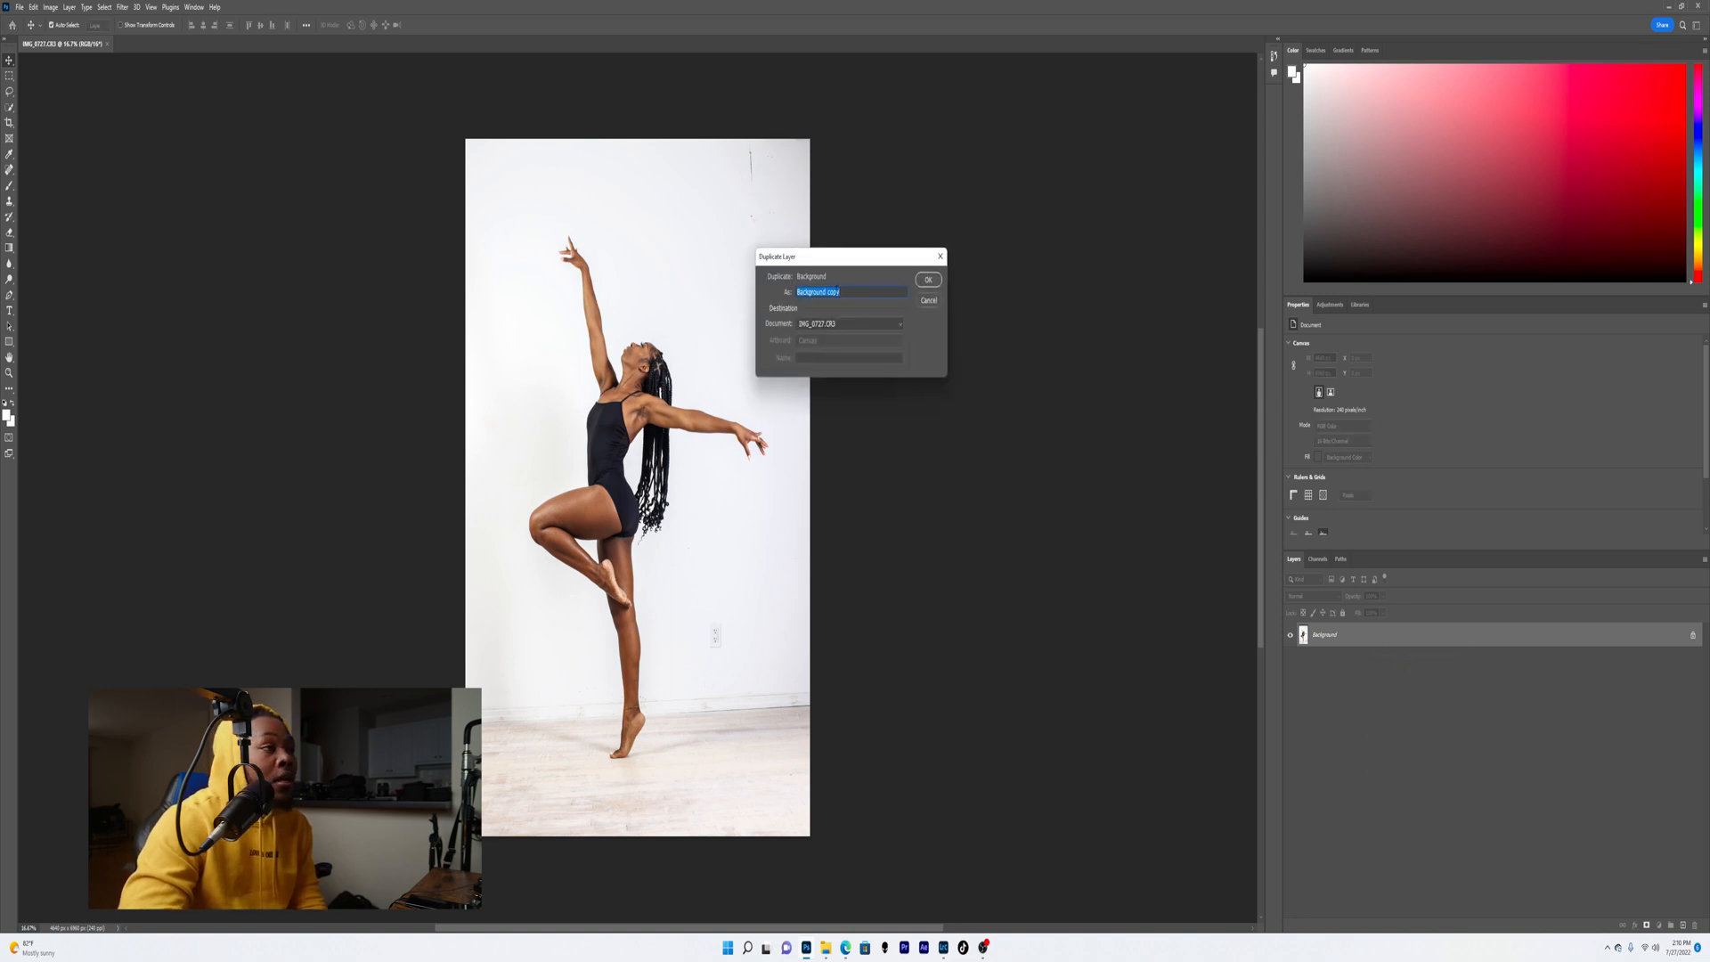
{"action": "left_click", "coordinate": [928, 281]}
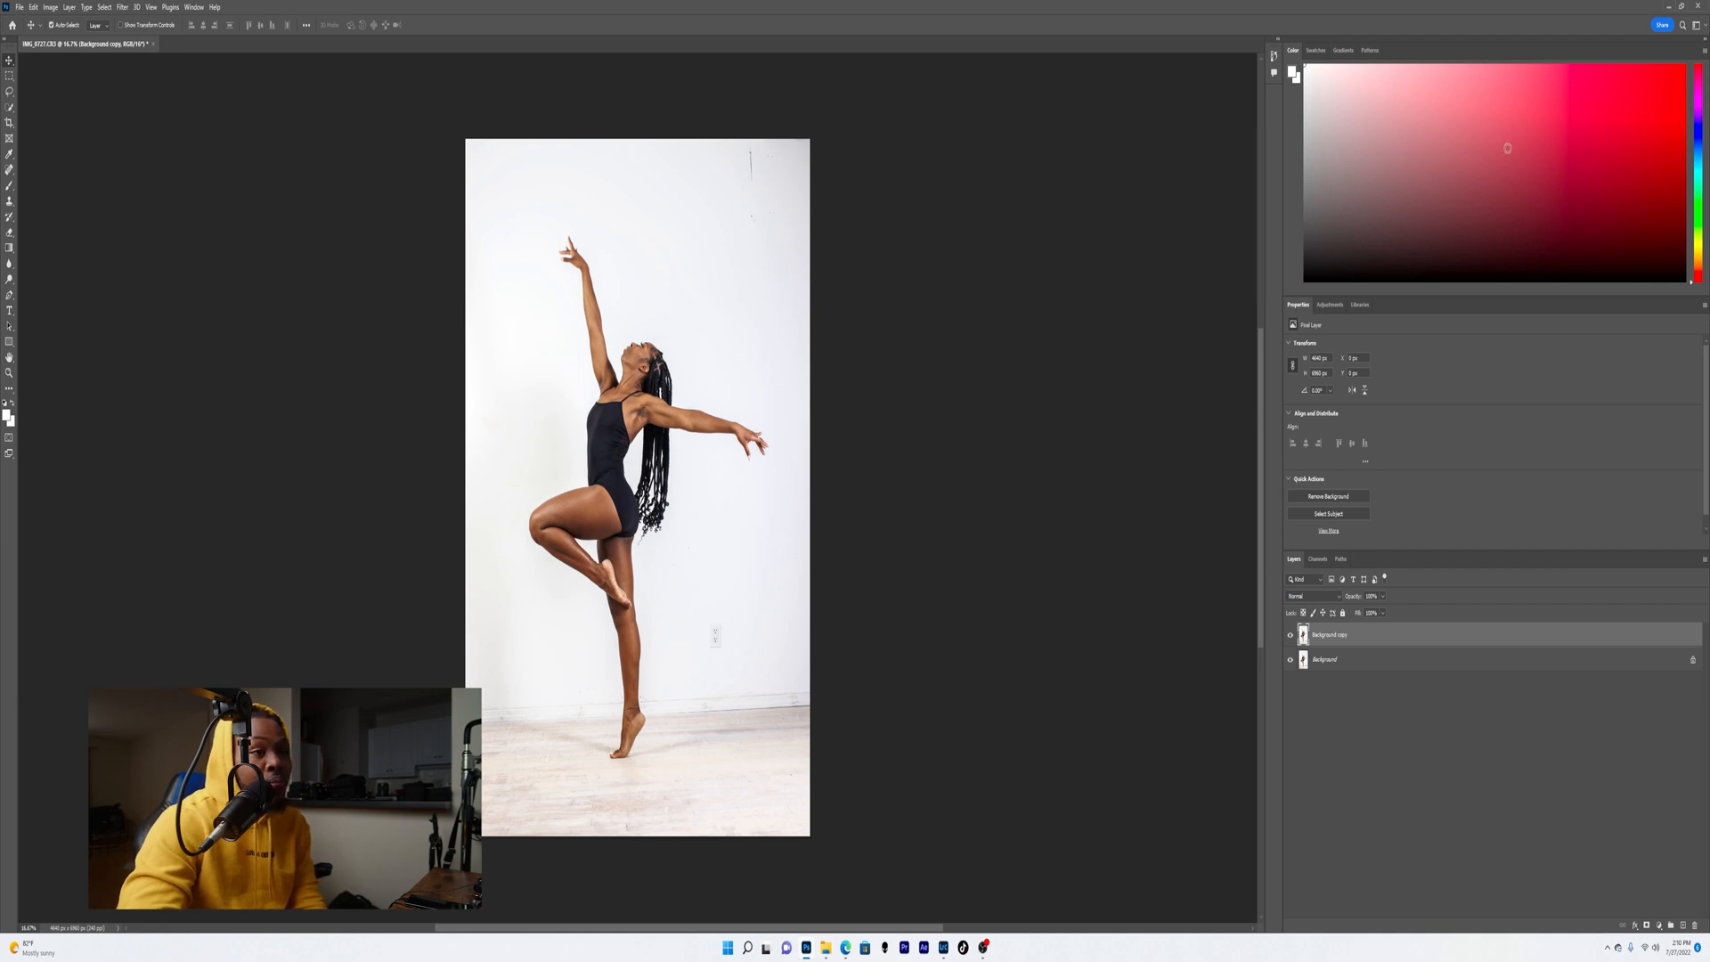
Step: Select the dancer on the Background copy layer with Select Subject and turn the selection into a layer mask
{"action": "left_click", "coordinate": [194, 7]}
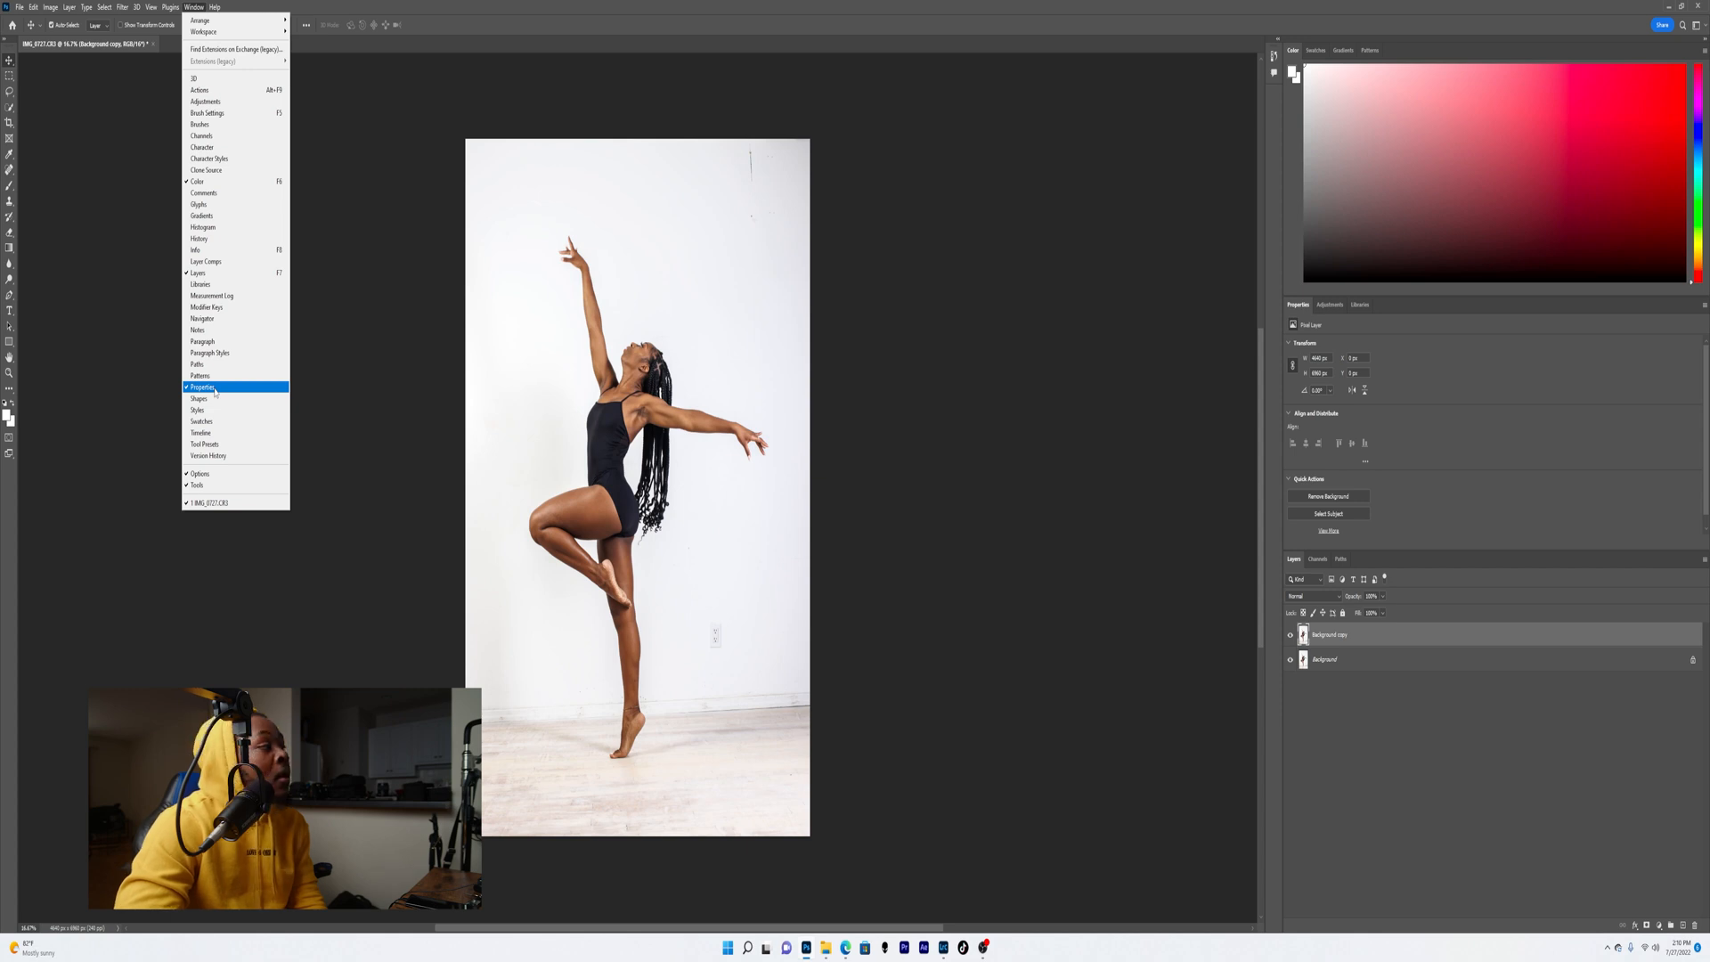
{"action": "left_click", "coordinate": [270, 5]}
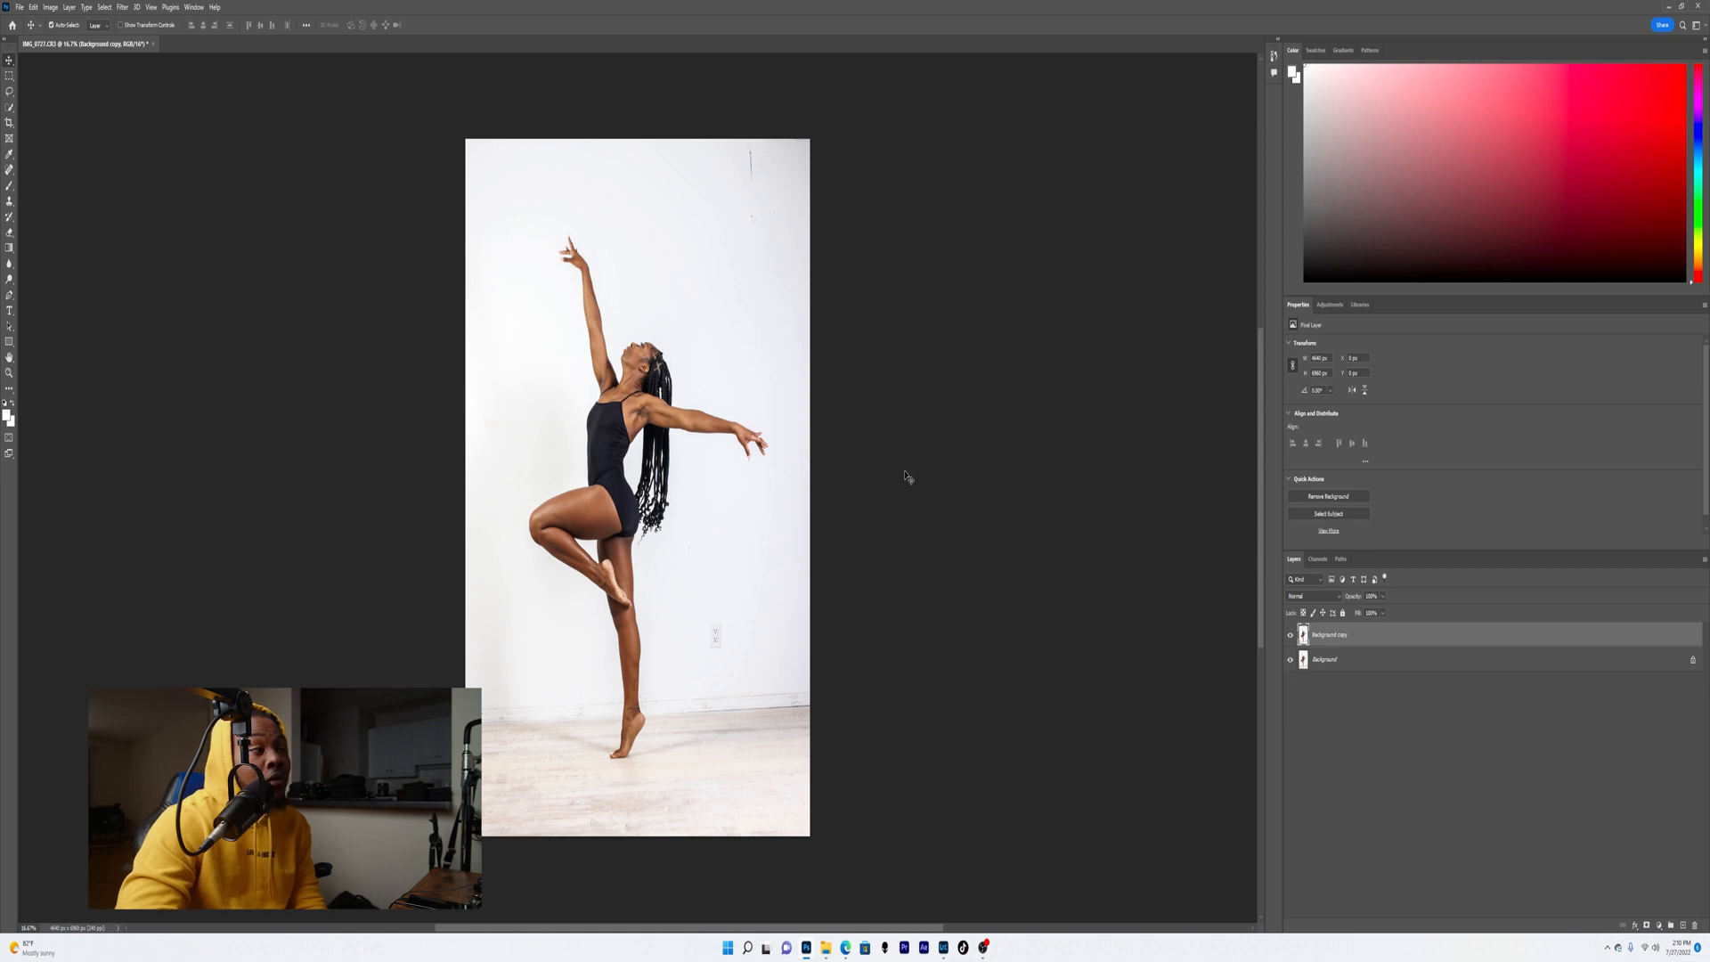
{"action": "left_click", "coordinate": [1322, 514]}
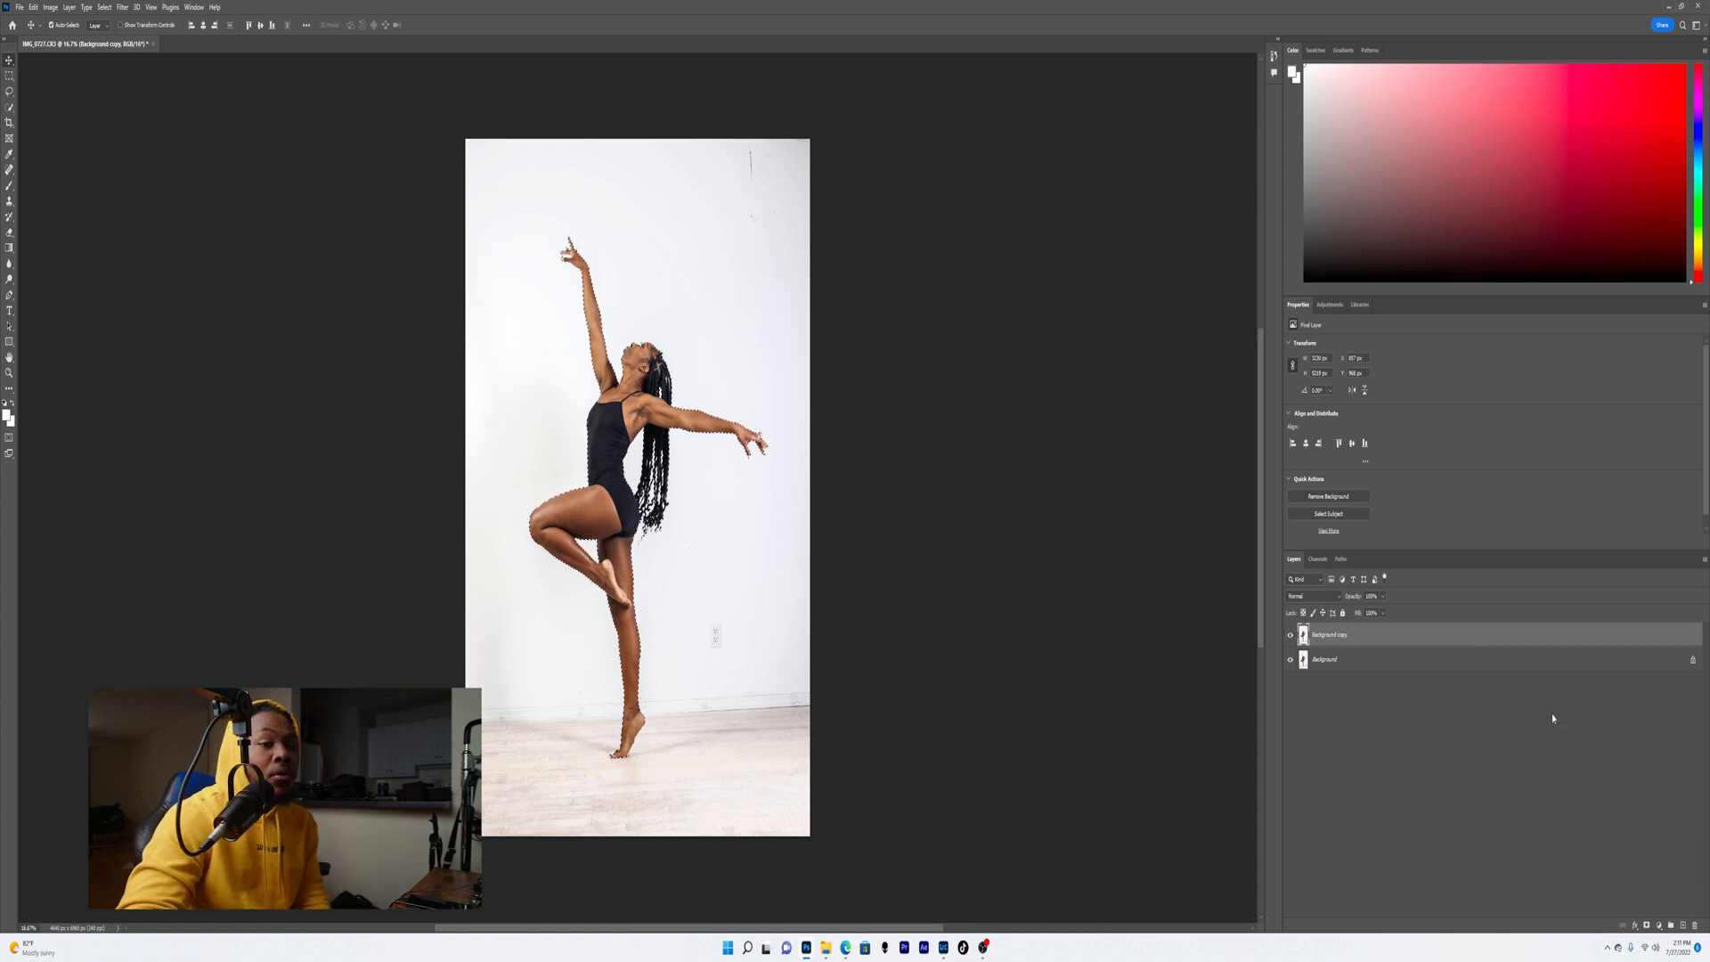
{"action": "left_click", "coordinate": [1645, 926]}
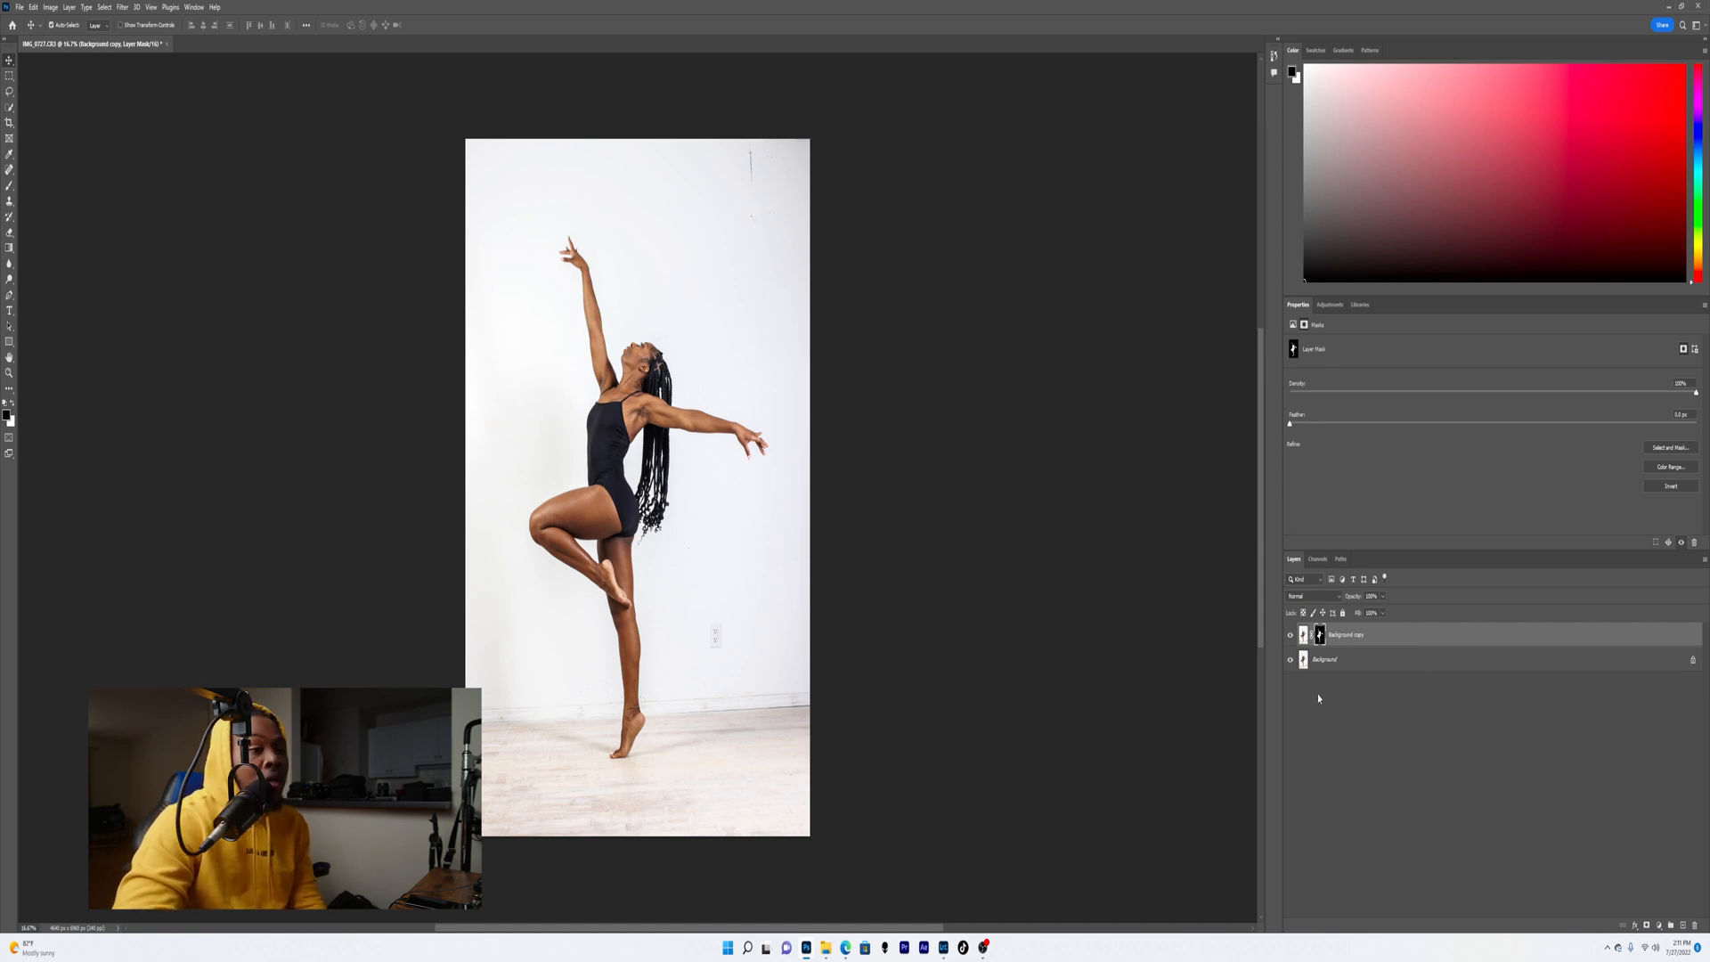
Step: Hide the original Background layer and add a white Solid Color fill layer directly above it, beneath the masked dancer
{"action": "left_click", "coordinate": [1361, 667]}
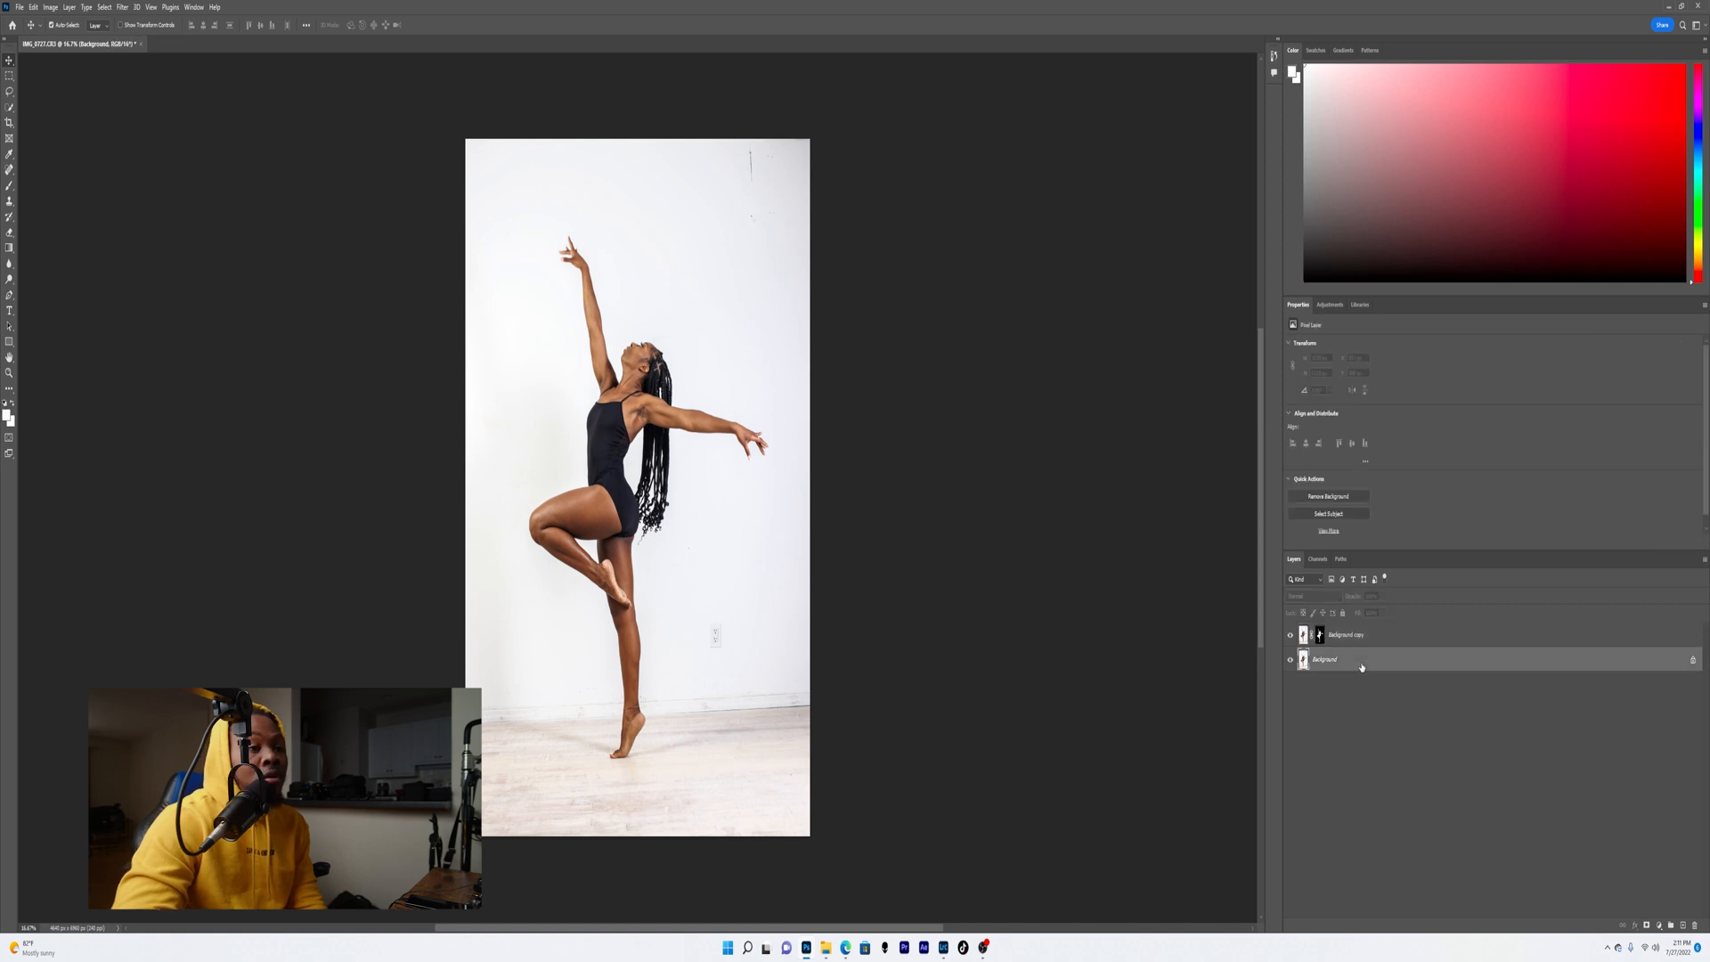
{"action": "left_click", "coordinate": [1291, 662]}
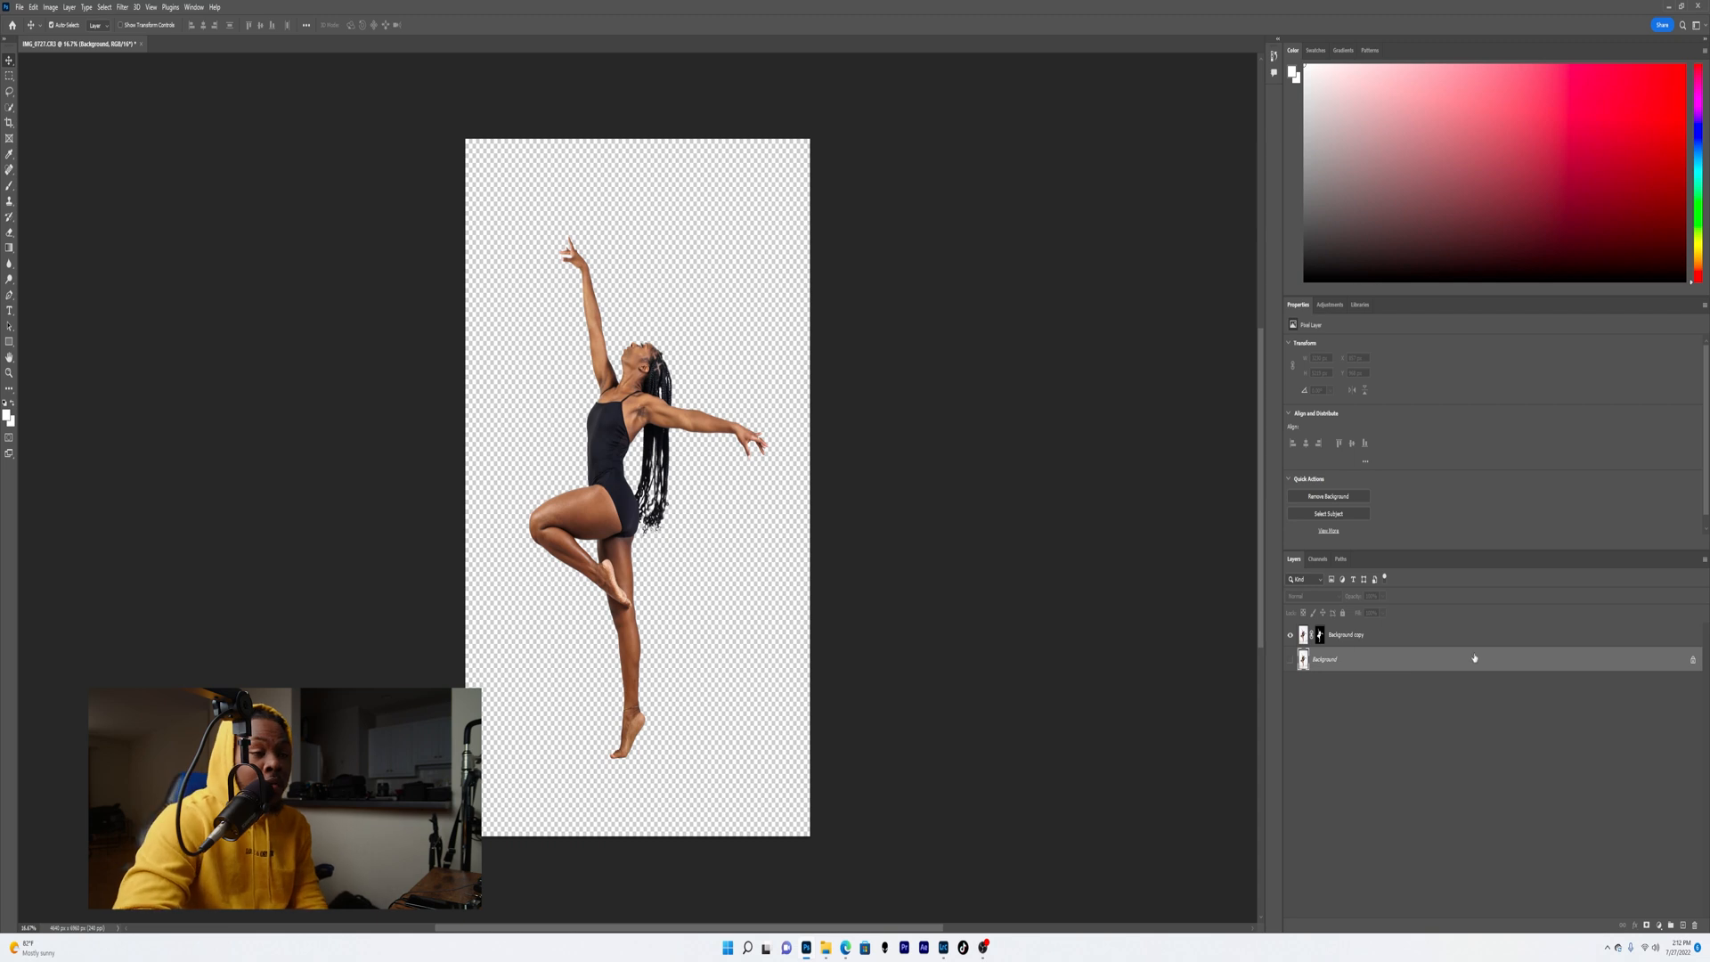
{"action": "left_click", "coordinate": [1660, 929]}
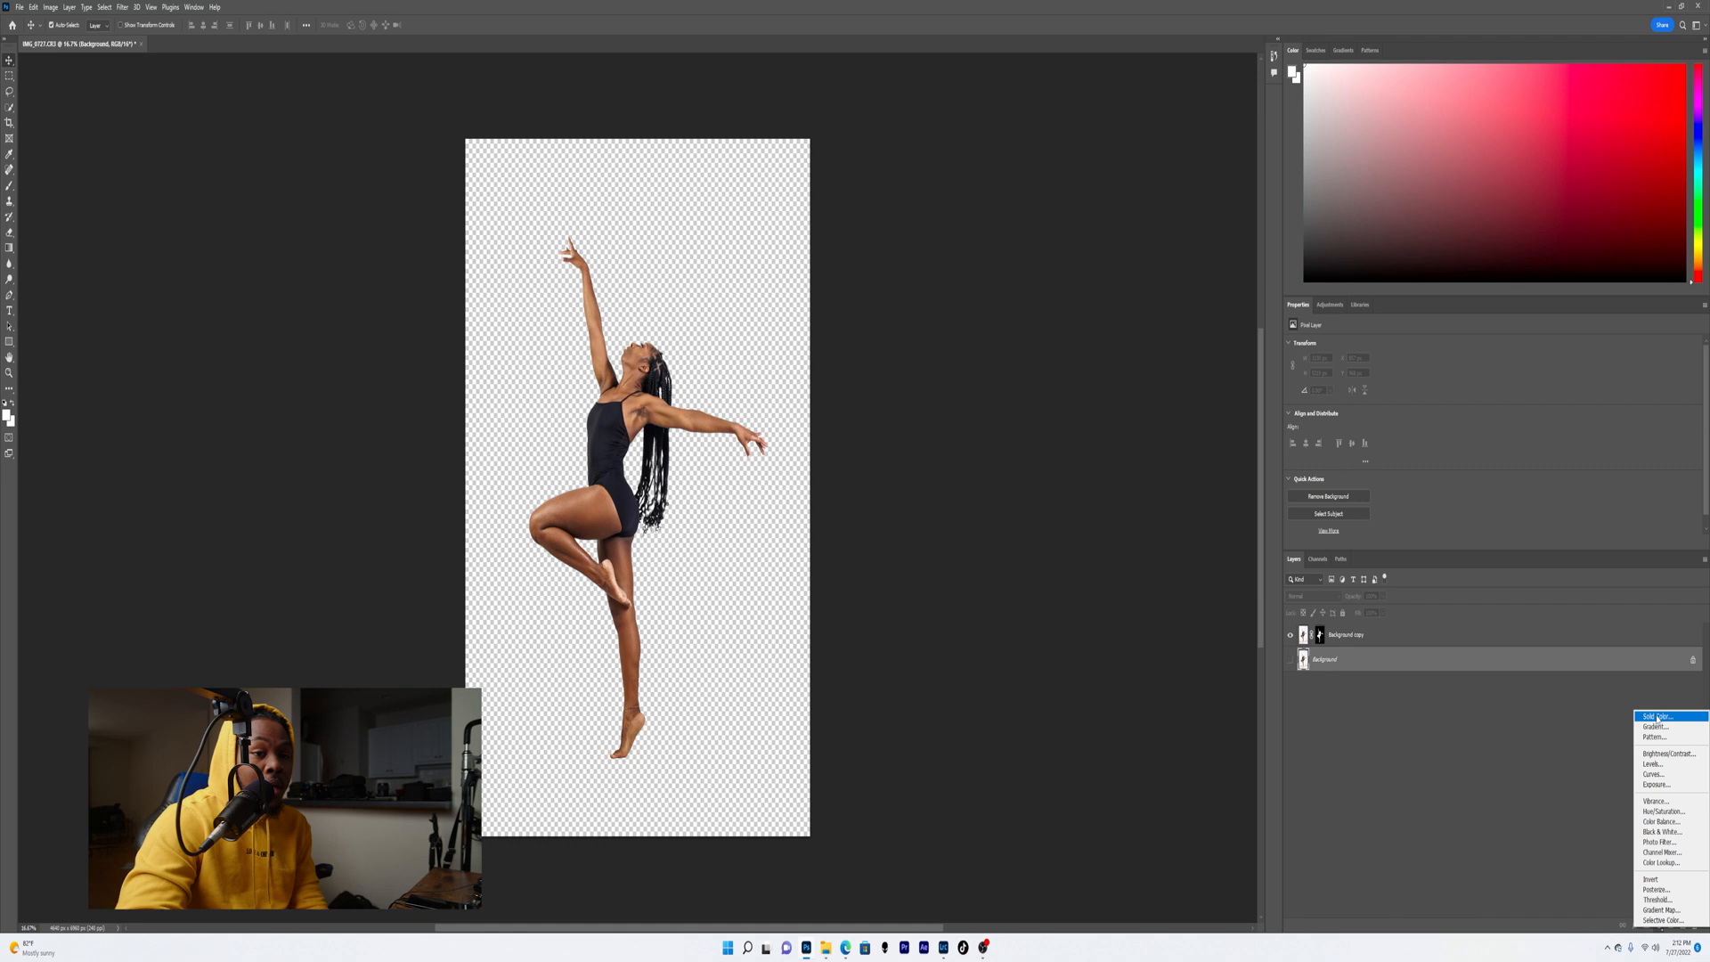
{"action": "left_click", "coordinate": [1657, 717]}
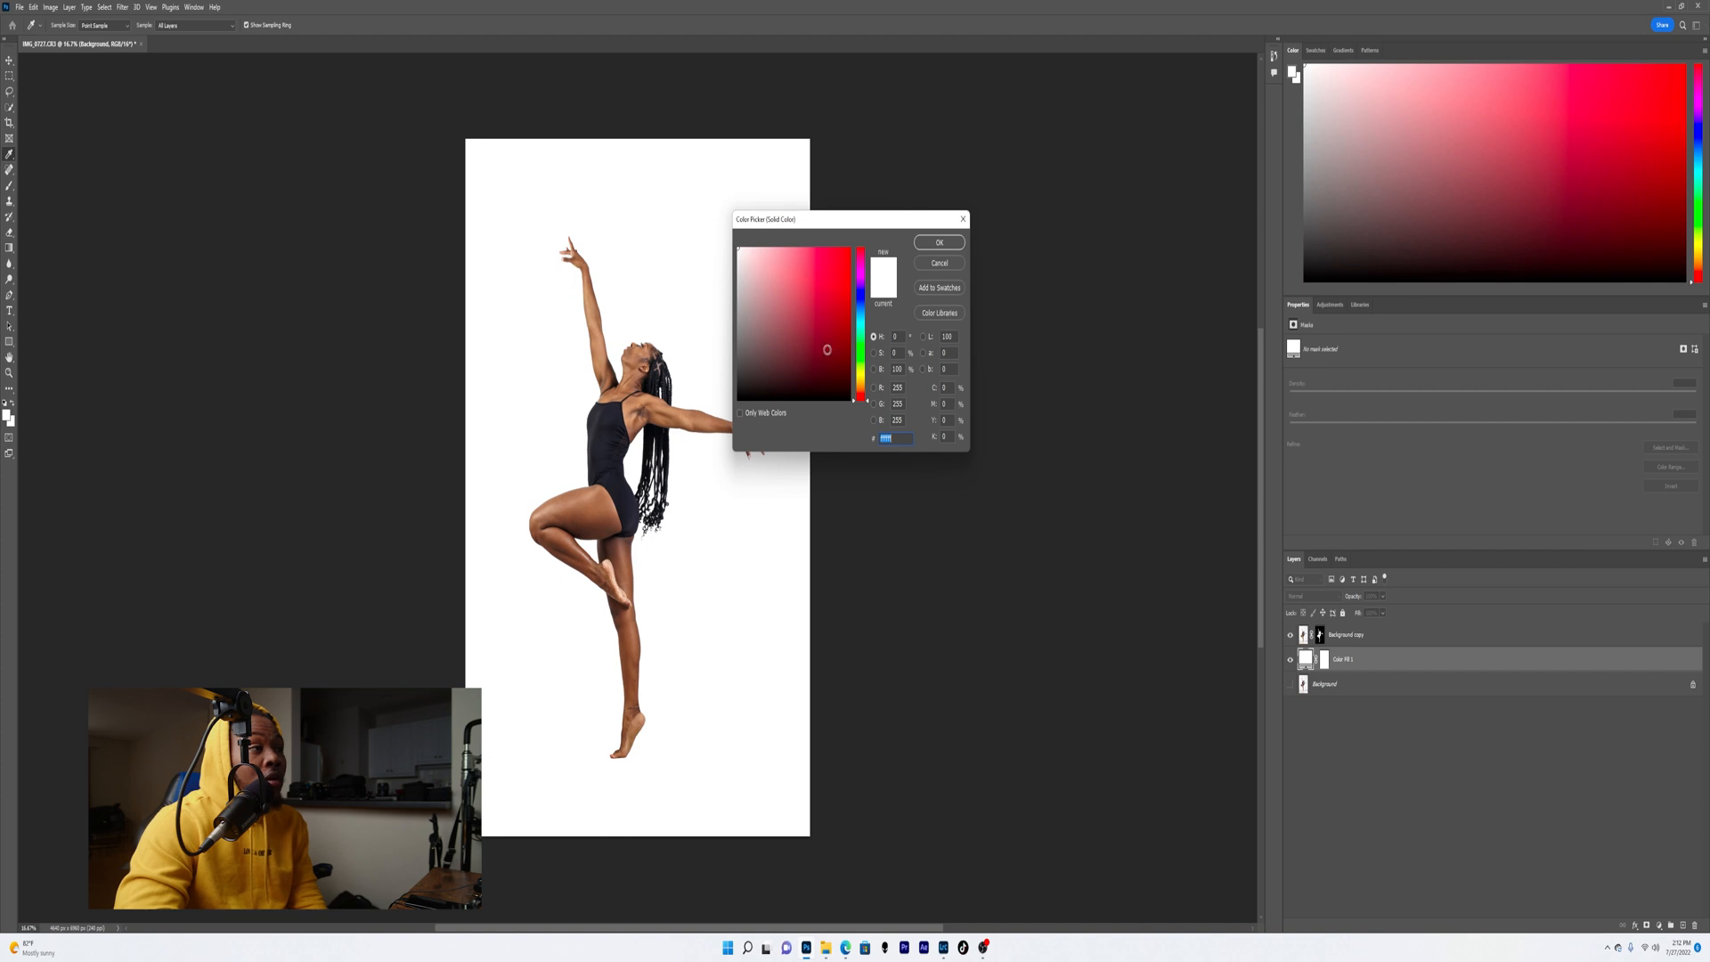
{"action": "mouse_move", "coordinate": [796, 304]}
{"action": "left_mouse_down"}
{"action": "mouse_move", "coordinate": [812, 328]}
{"action": "mouse_move", "coordinate": [839, 284]}
{"action": "mouse_move", "coordinate": [819, 312]}
{"action": "mouse_move", "coordinate": [793, 301]}
{"action": "mouse_move", "coordinate": [861, 348]}
{"action": "mouse_move", "coordinate": [863, 250]}
{"action": "mouse_move", "coordinate": [860, 418]}
{"action": "mouse_move", "coordinate": [853, 267]}
{"action": "mouse_move", "coordinate": [791, 297]}
{"action": "mouse_move", "coordinate": [708, 210]}
{"action": "left_mouse_up"}
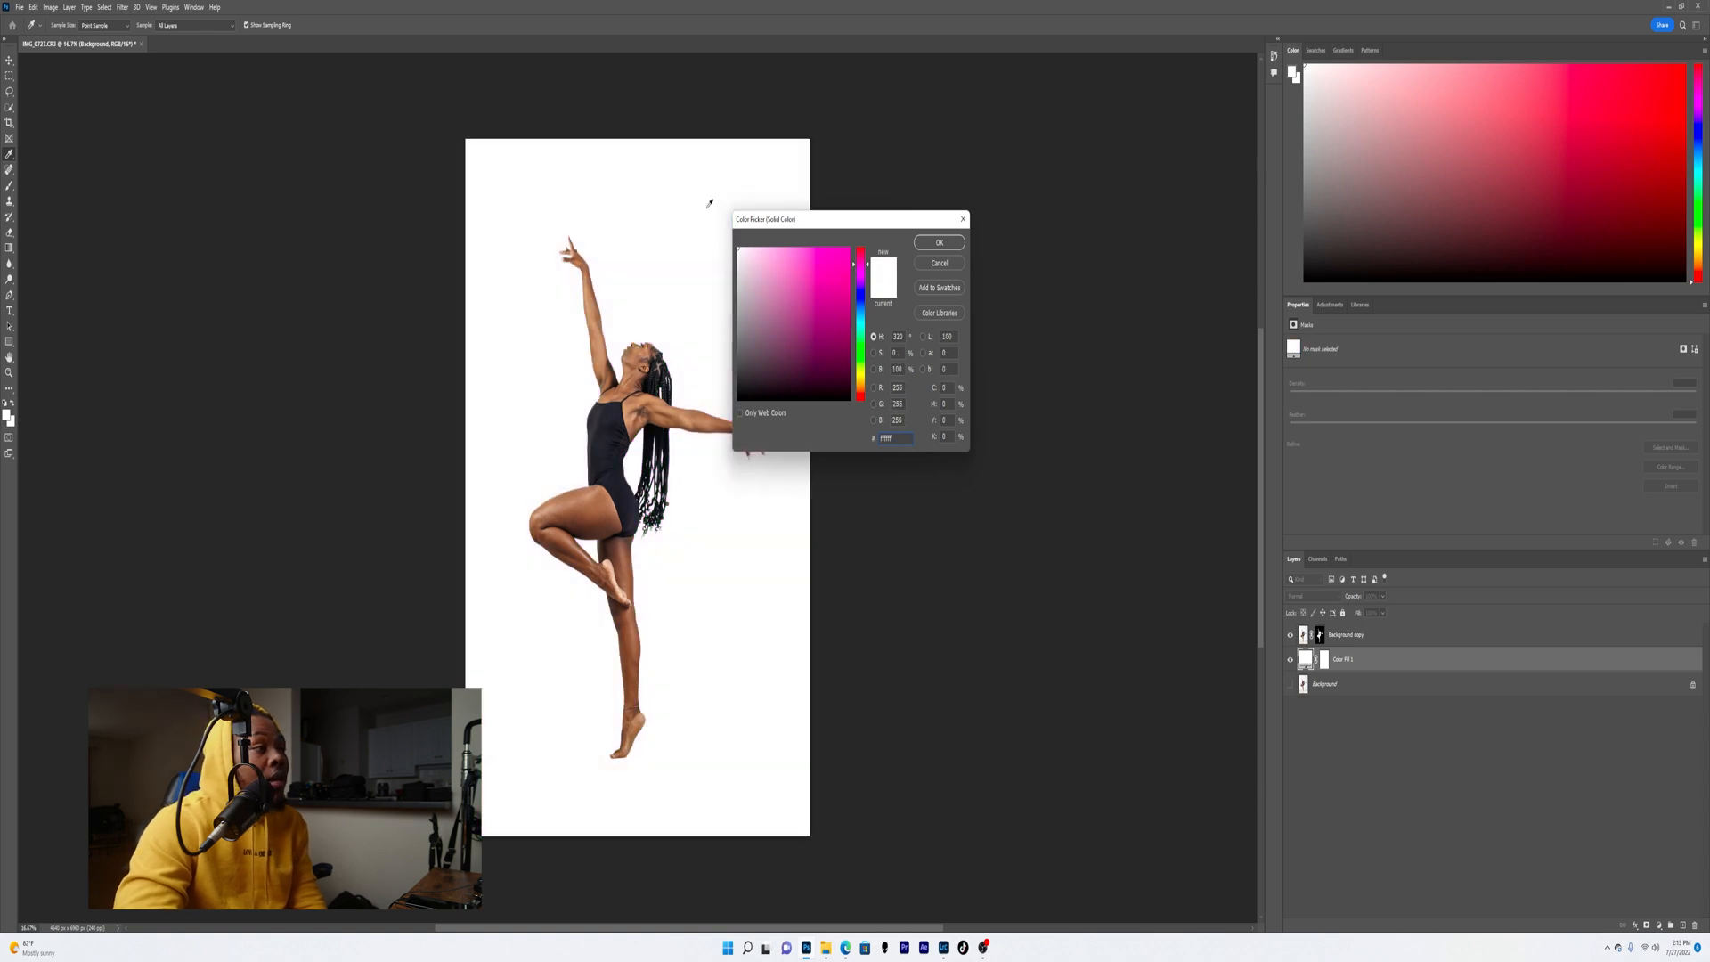
{"action": "left_click", "coordinate": [925, 249]}
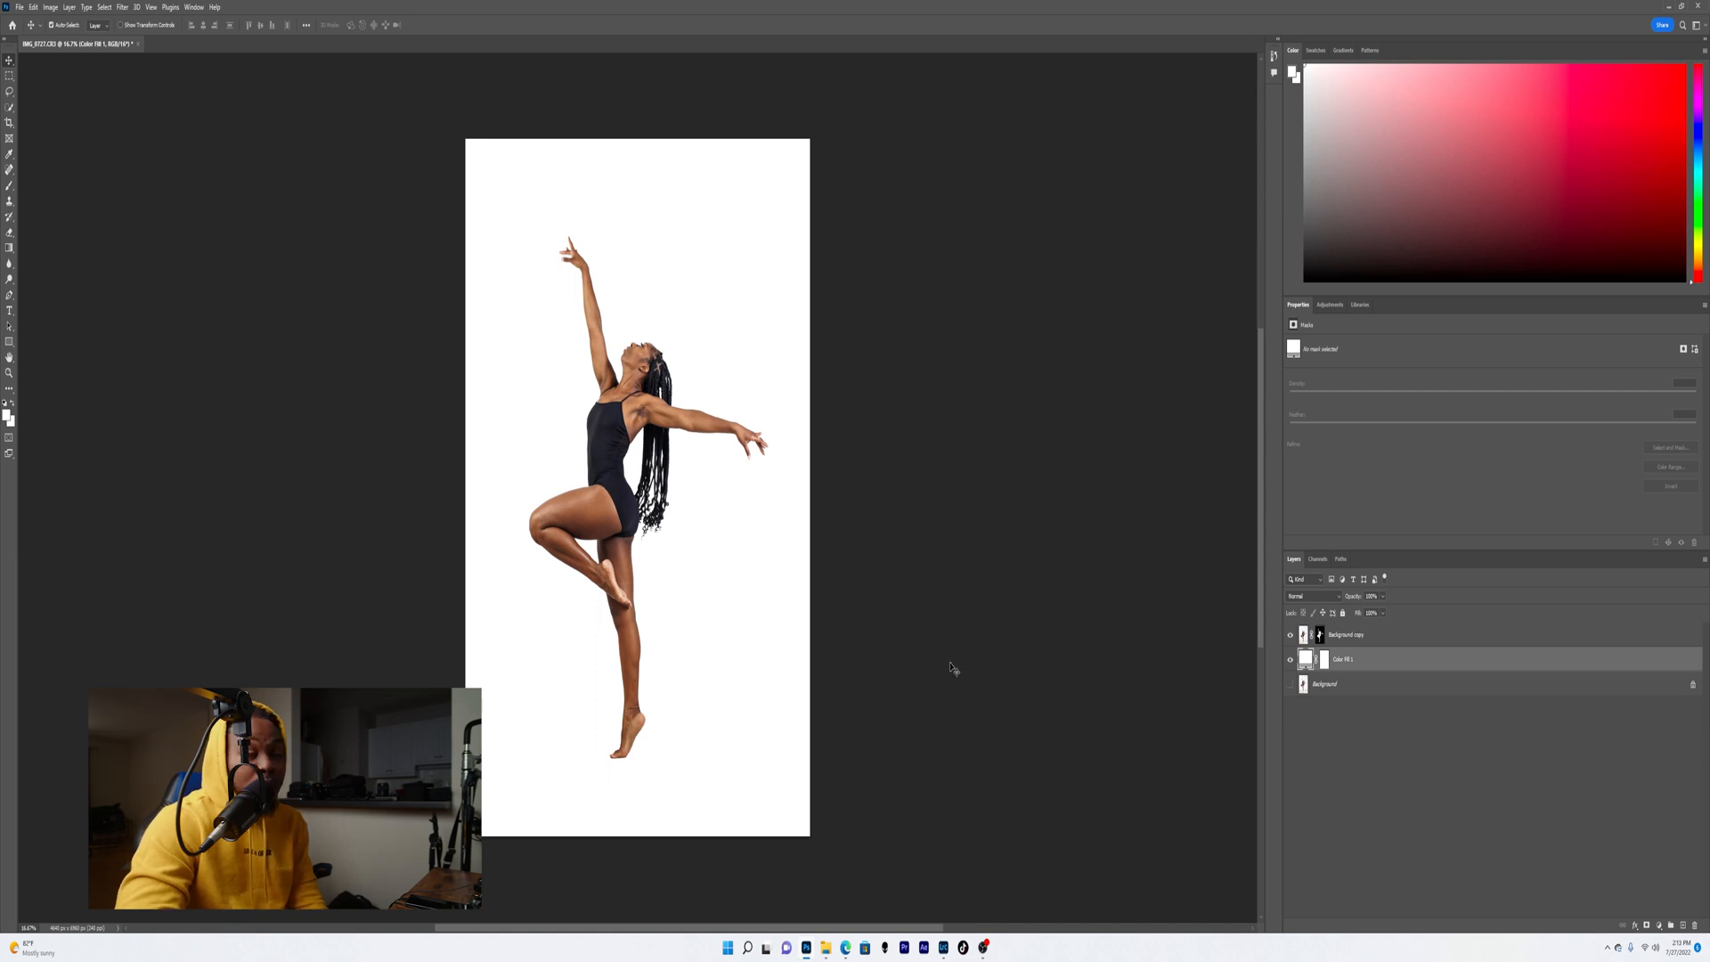
Step: Try to save the white-background composite and look for it in the Lightroom Classic filmstrip
{"action": "left_click", "coordinate": [19, 7]}
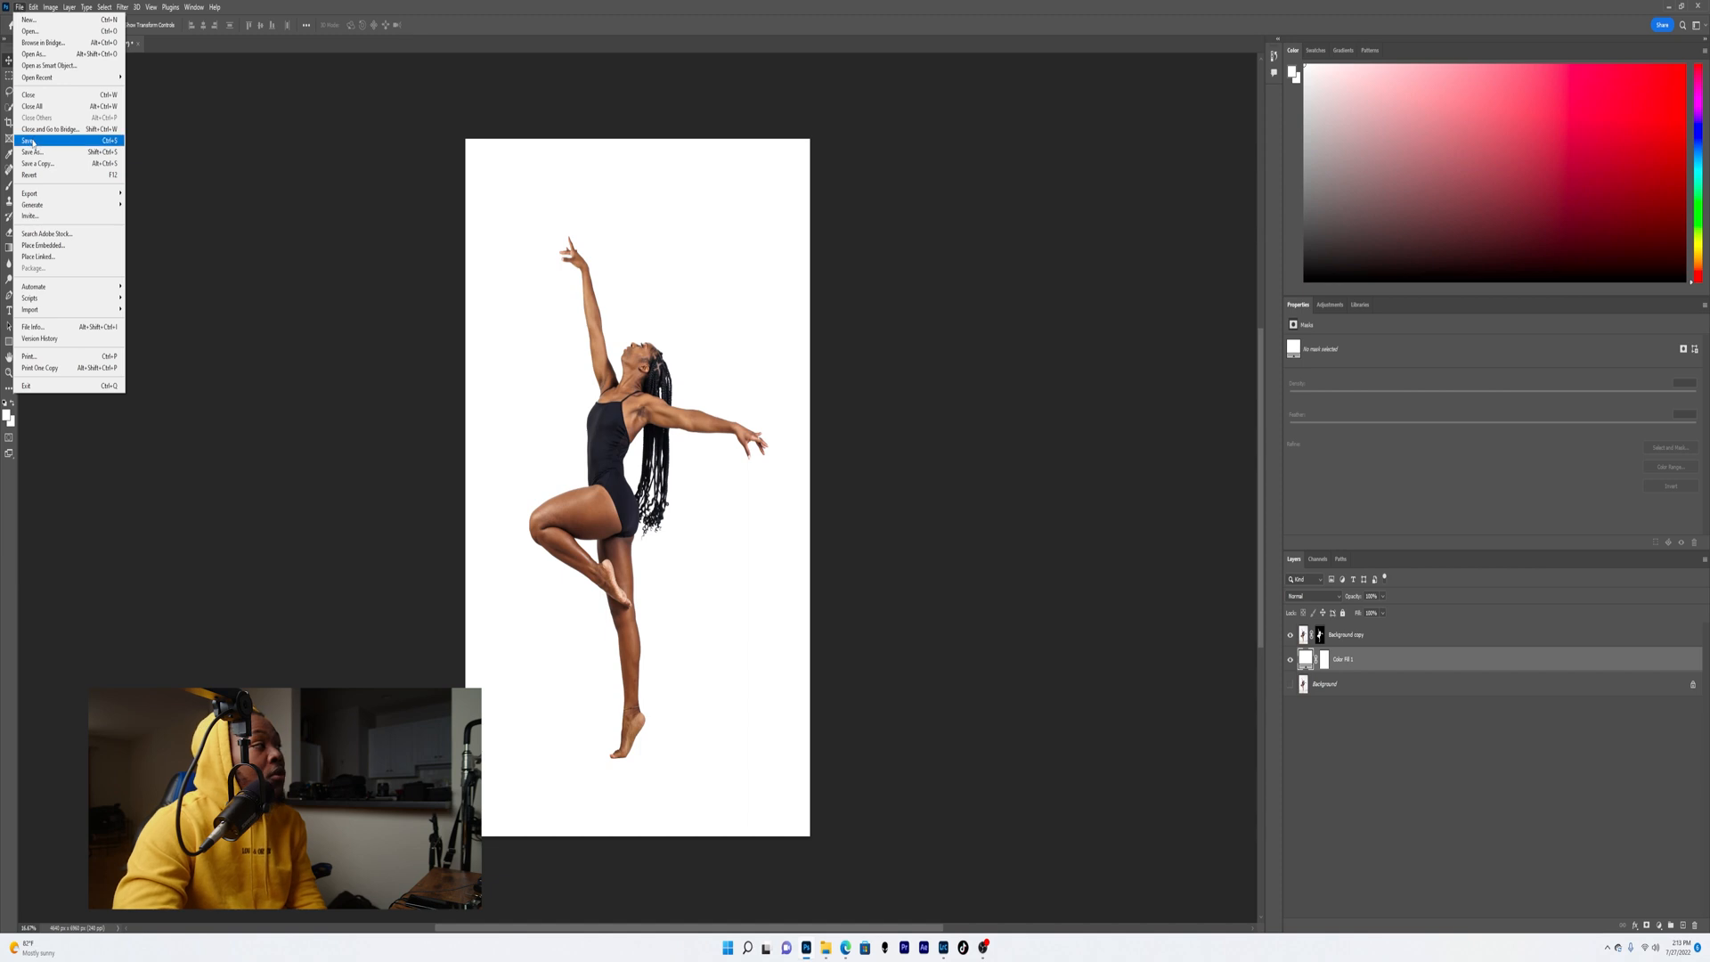
{"action": "left_click", "coordinate": [32, 141]}
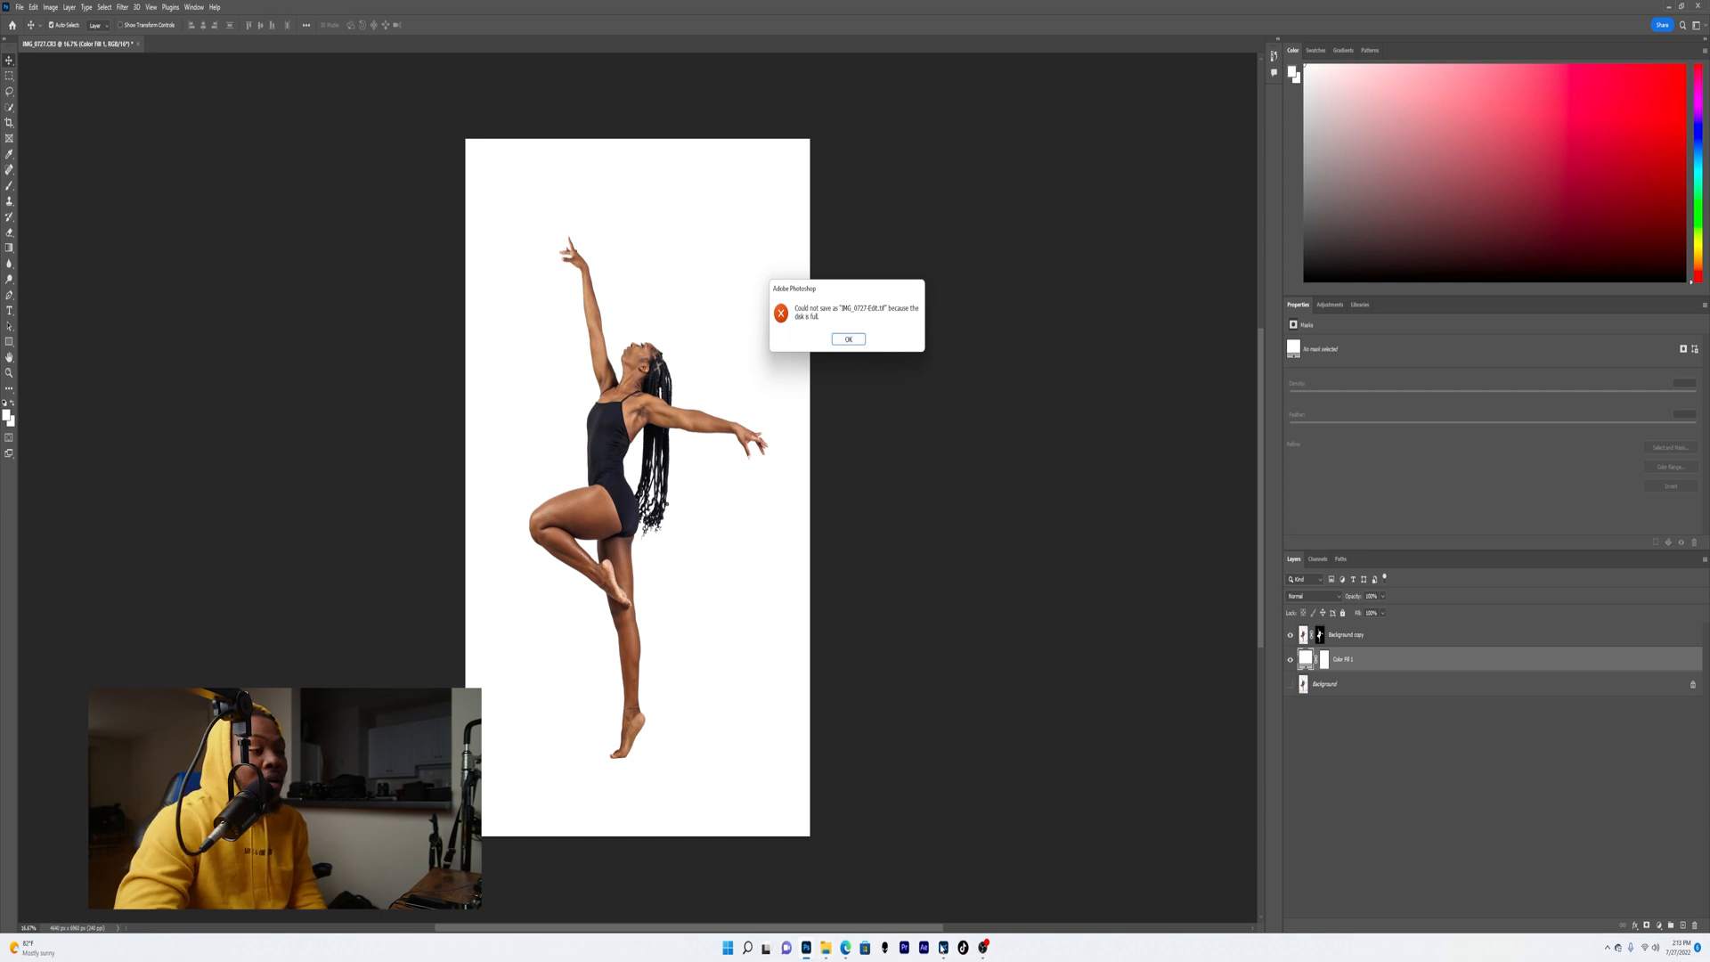
{"action": "left_click", "coordinate": [943, 948]}
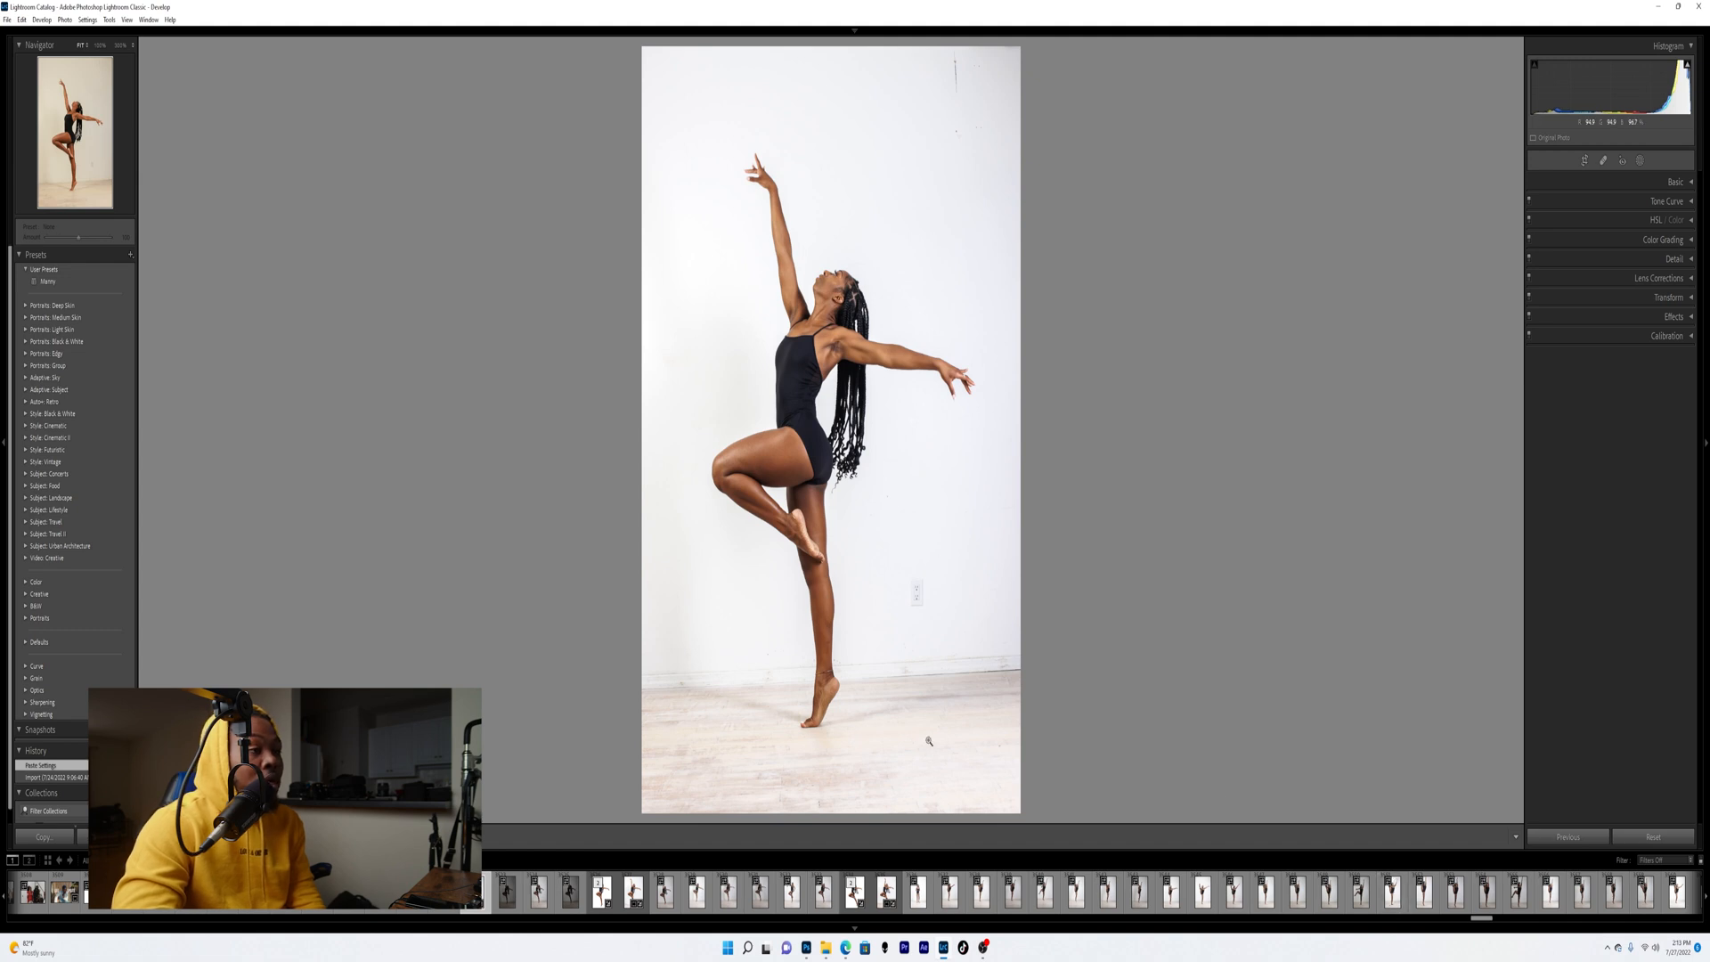
{"action": "mouse_move", "coordinate": [1483, 923]}
{"action": "left_mouse_down"}
{"action": "mouse_move", "coordinate": [133, 940]}
{"action": "mouse_move", "coordinate": [38, 956]}
{"action": "mouse_move", "coordinate": [896, 892]}
{"action": "mouse_move", "coordinate": [1523, 928]}
{"action": "mouse_move", "coordinate": [1477, 957]}
{"action": "left_mouse_up"}
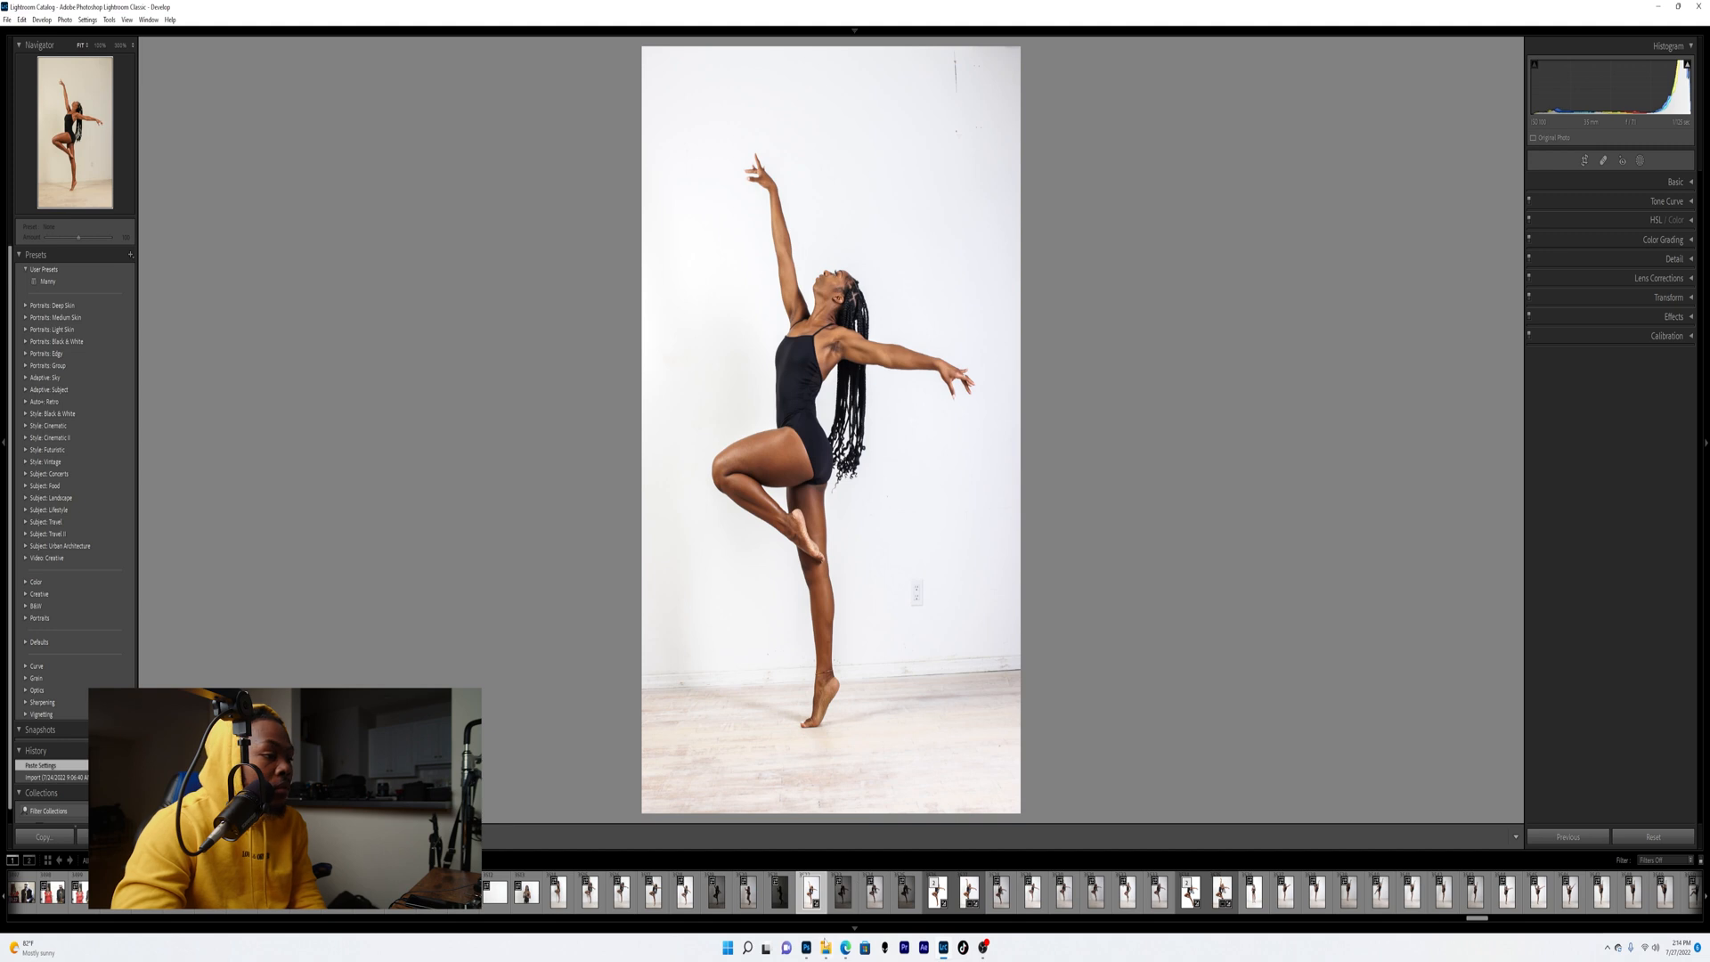
{"action": "left_click", "coordinate": [806, 949]}
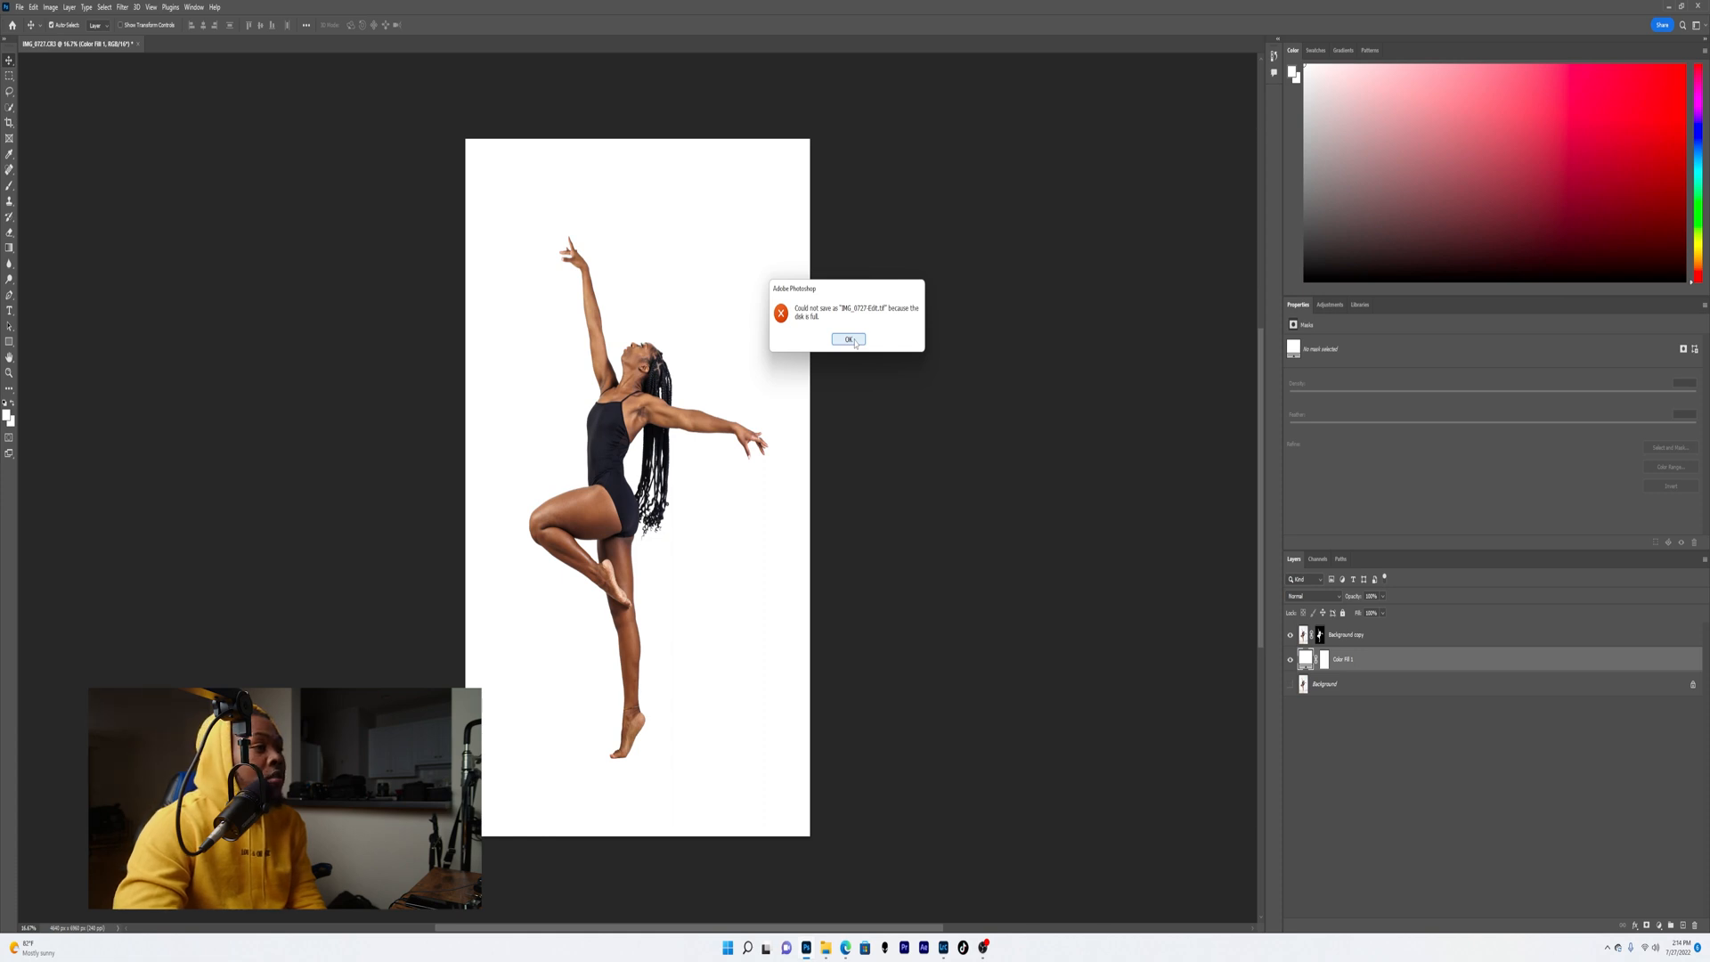
{"action": "left_click", "coordinate": [848, 339]}
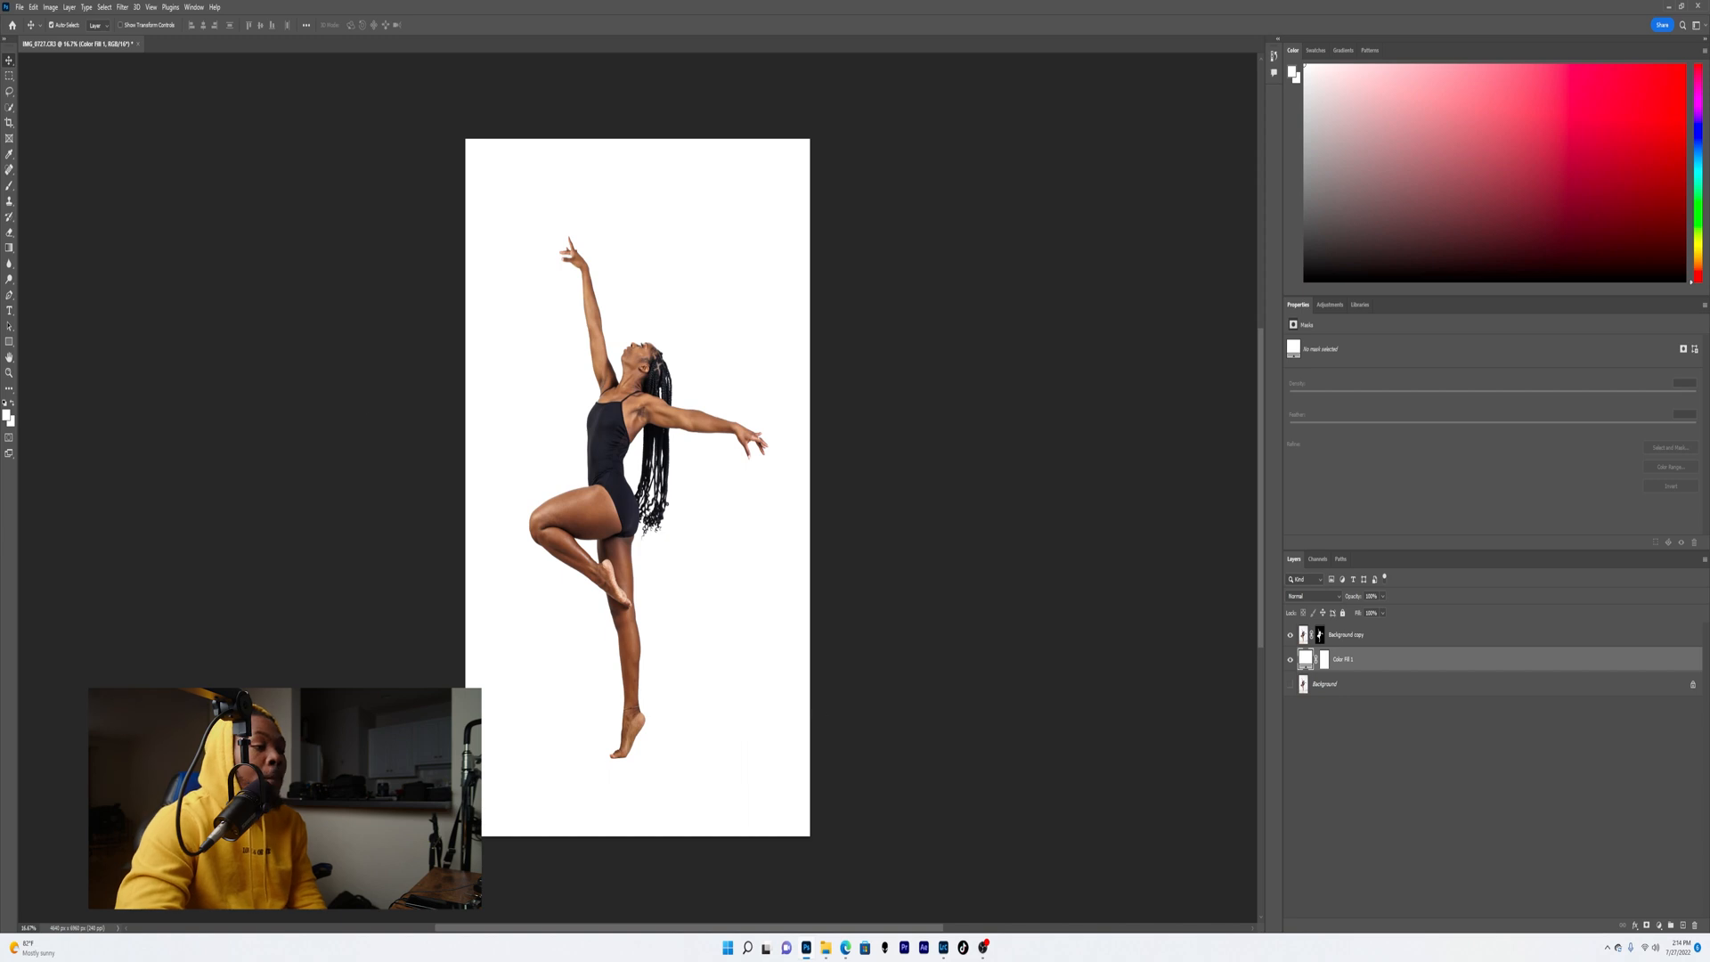
Step: Switch to Lightroom Classic and compare the previously finished white-background dancer photo with its studio original
{"action": "left_click", "coordinate": [943, 950]}
{"action": "left_click", "coordinate": [971, 887]}
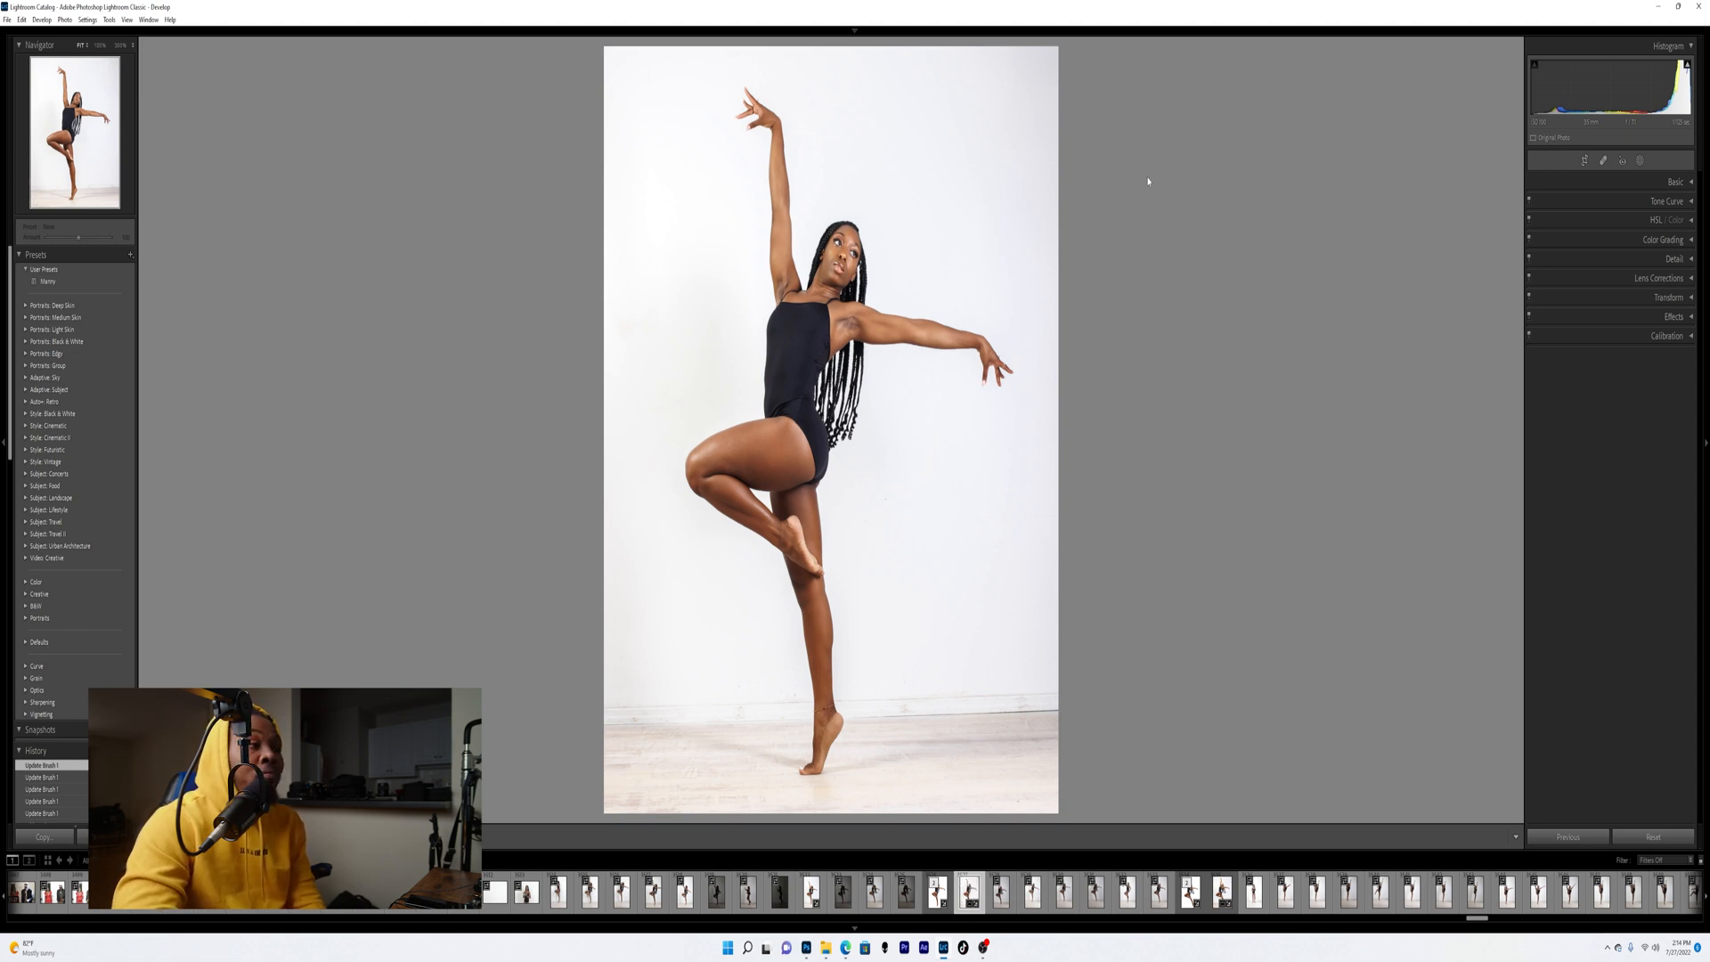
{"action": "left_click", "coordinate": [937, 890]}
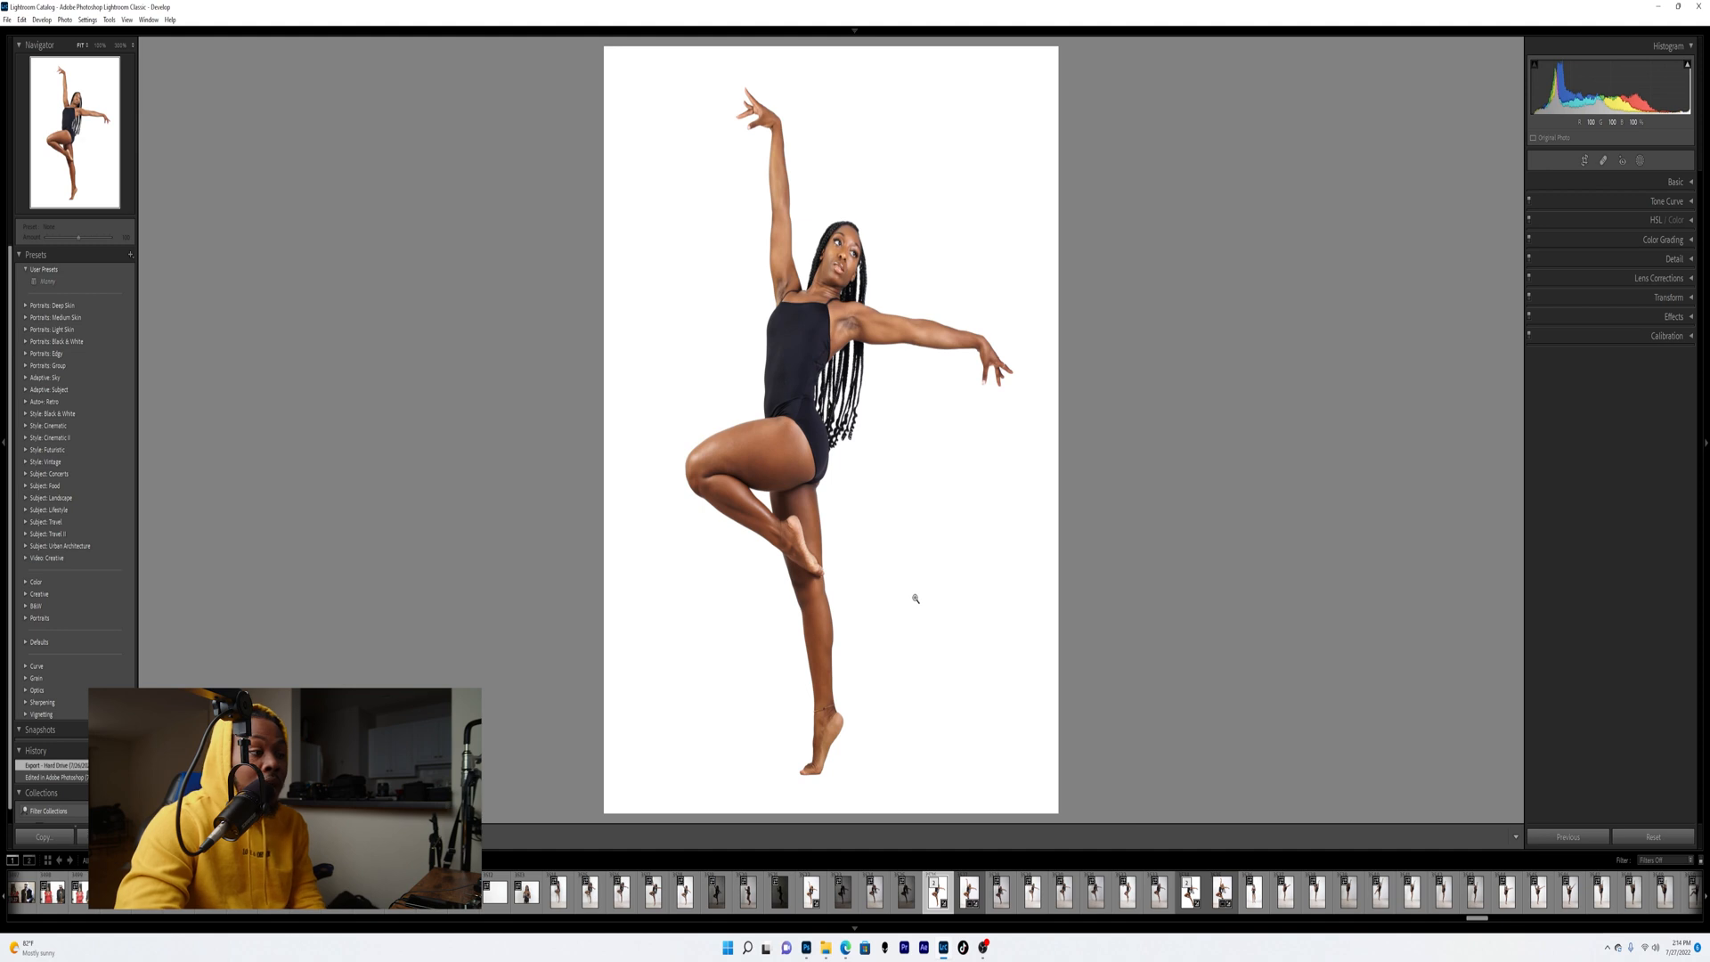
{"action": "left_click", "coordinate": [970, 892]}
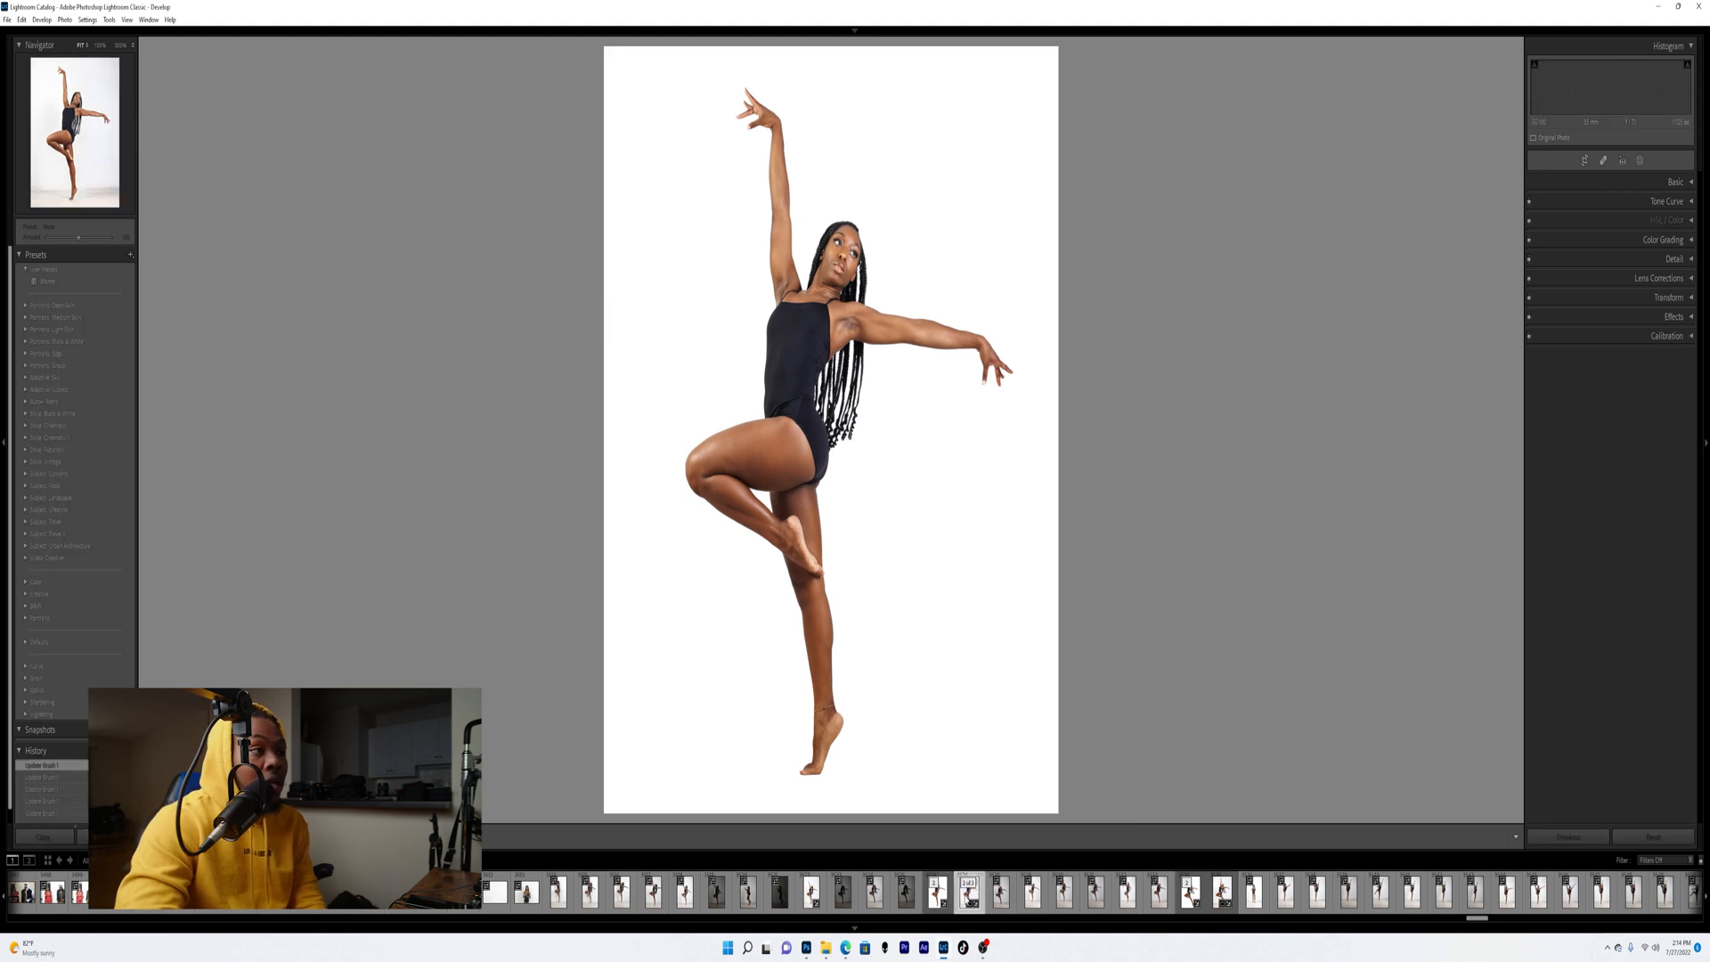
{"action": "left_click", "coordinate": [936, 893]}
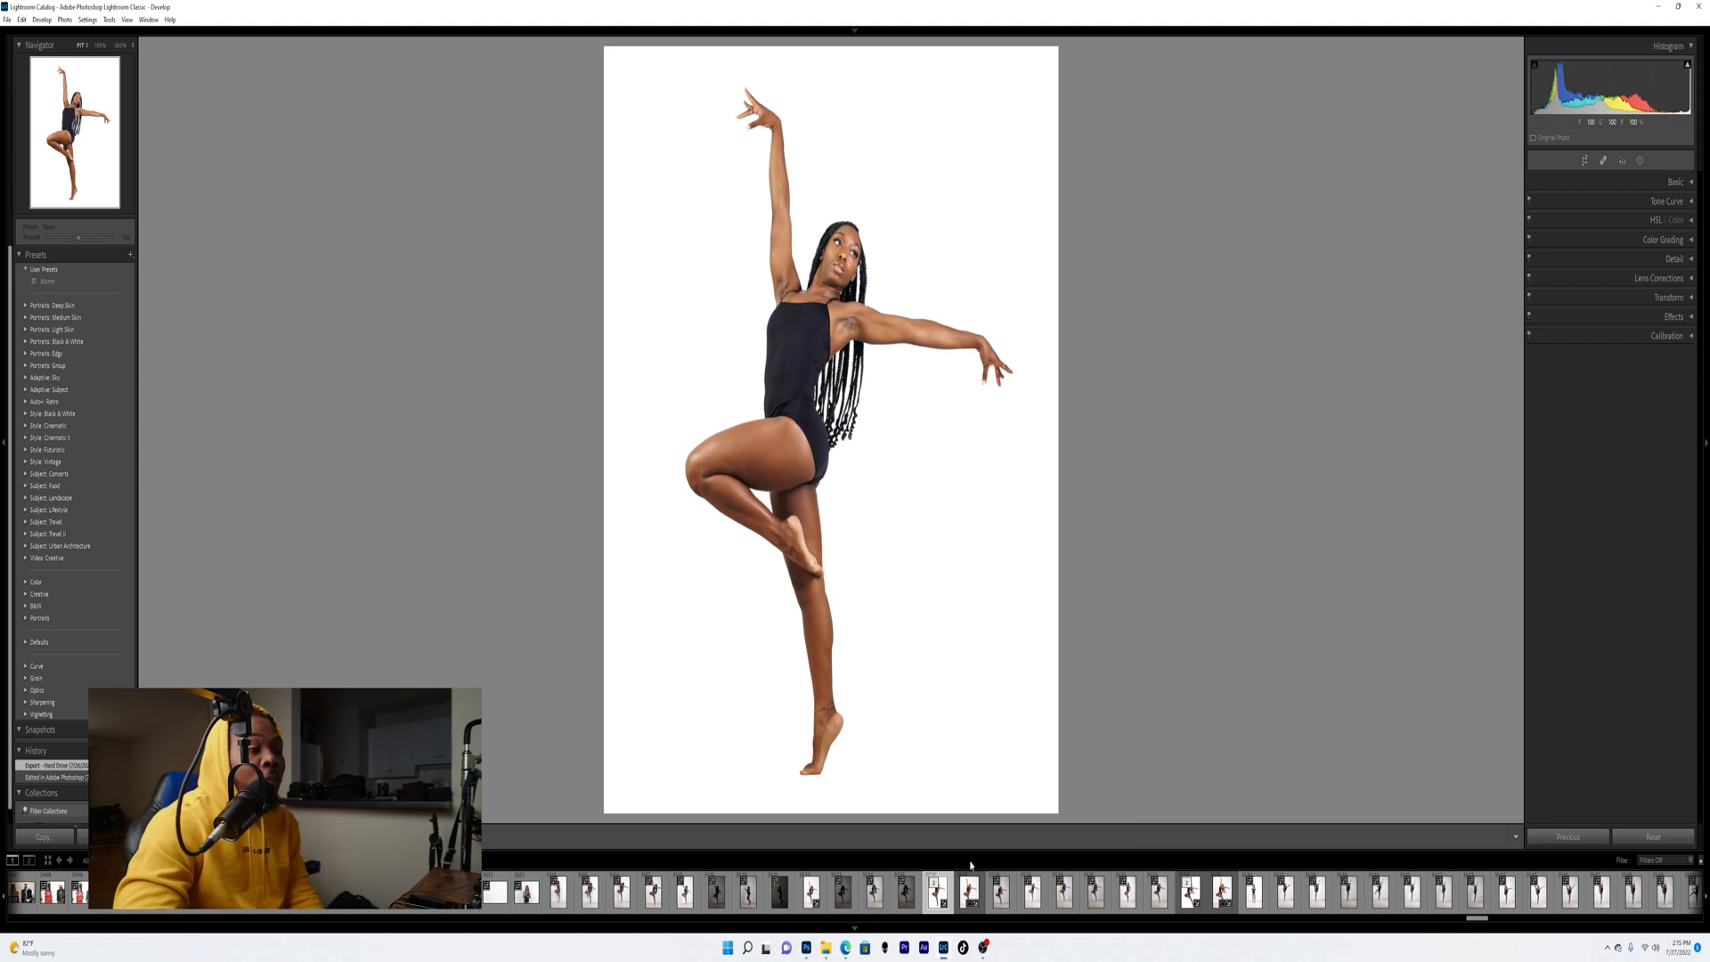
{"action": "left_click", "coordinate": [968, 890]}
{"action": "key", "text": "Right"}
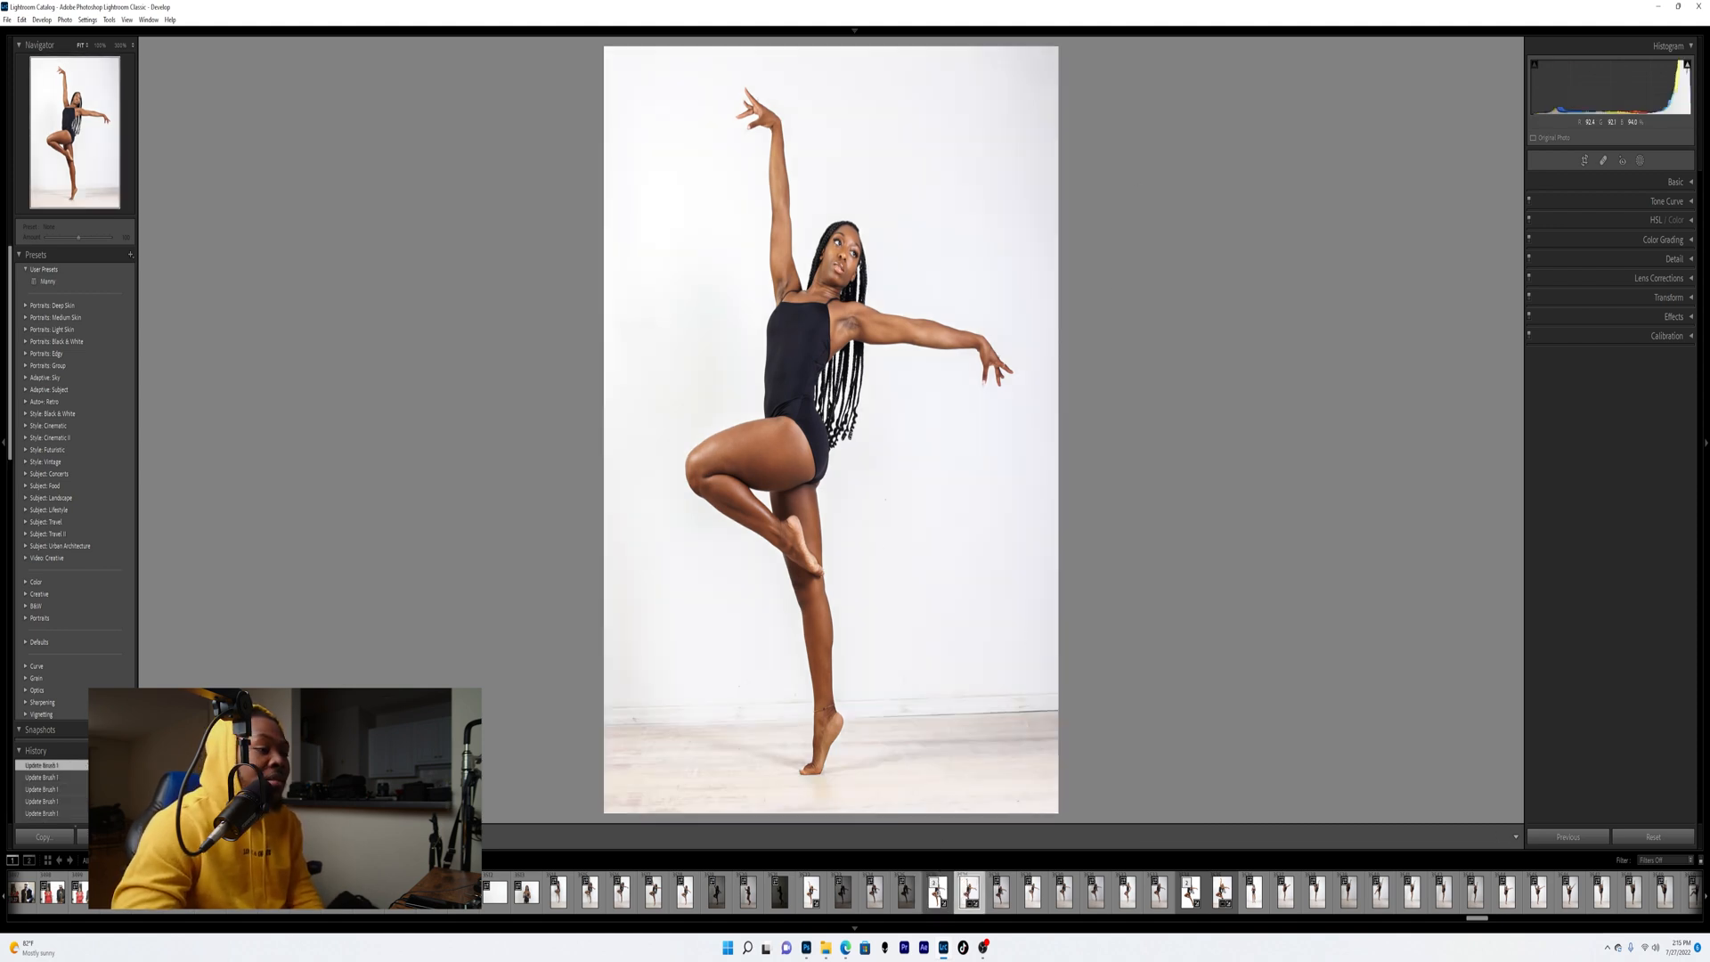
{"action": "key", "text": "Left"}
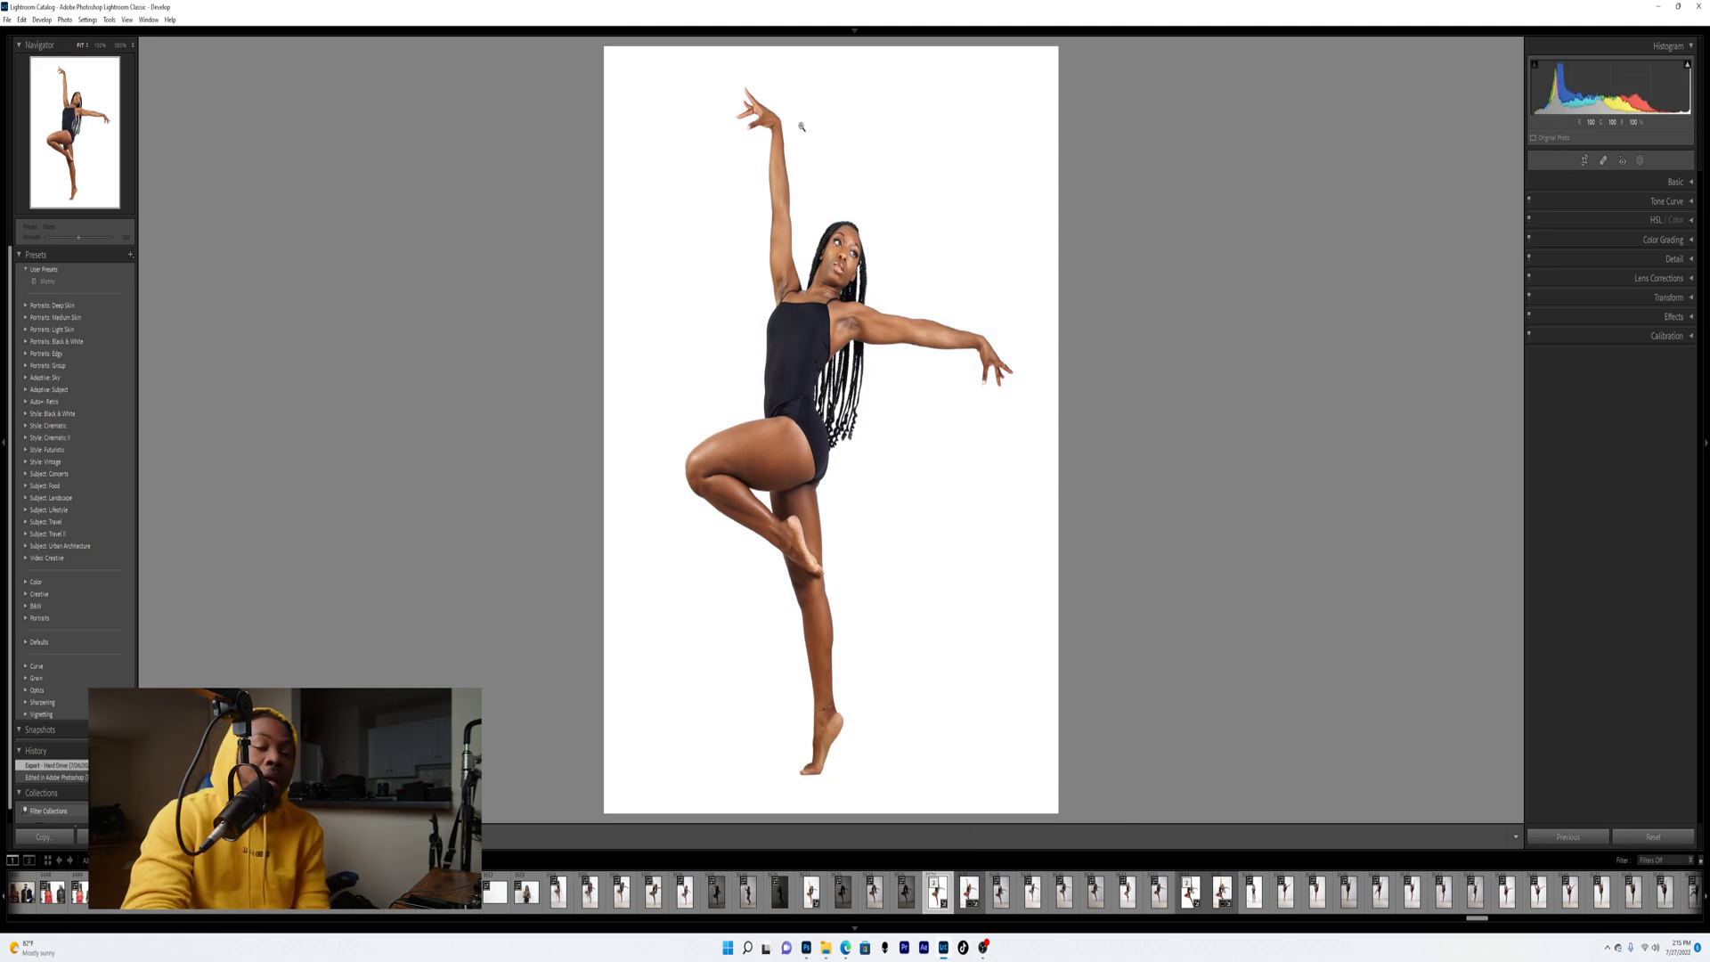